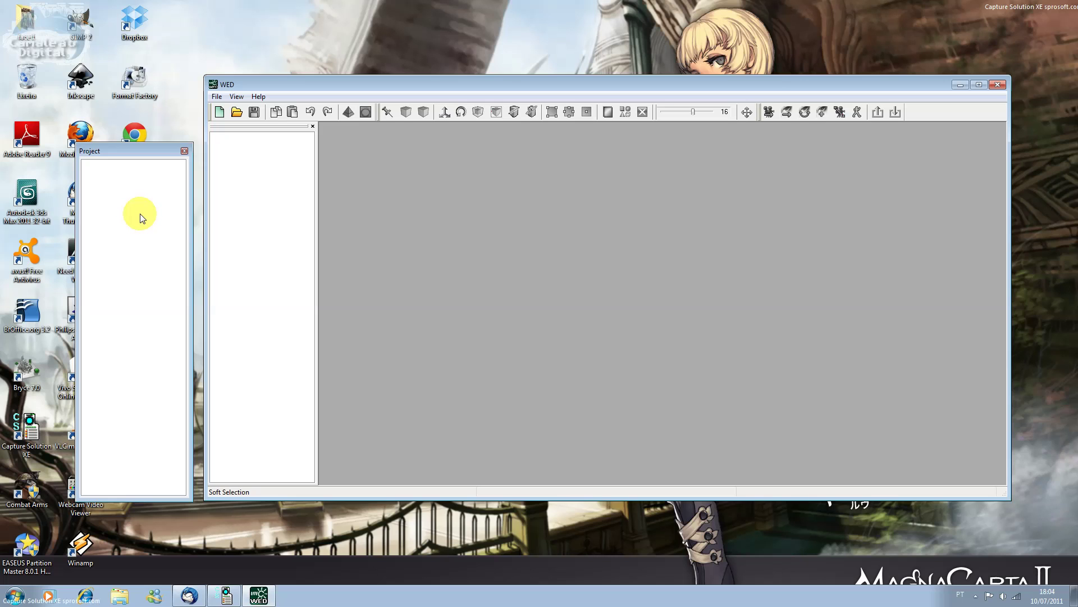
# Create a new empty level and shift the WED window slightly.
pyautogui.click(219, 113)
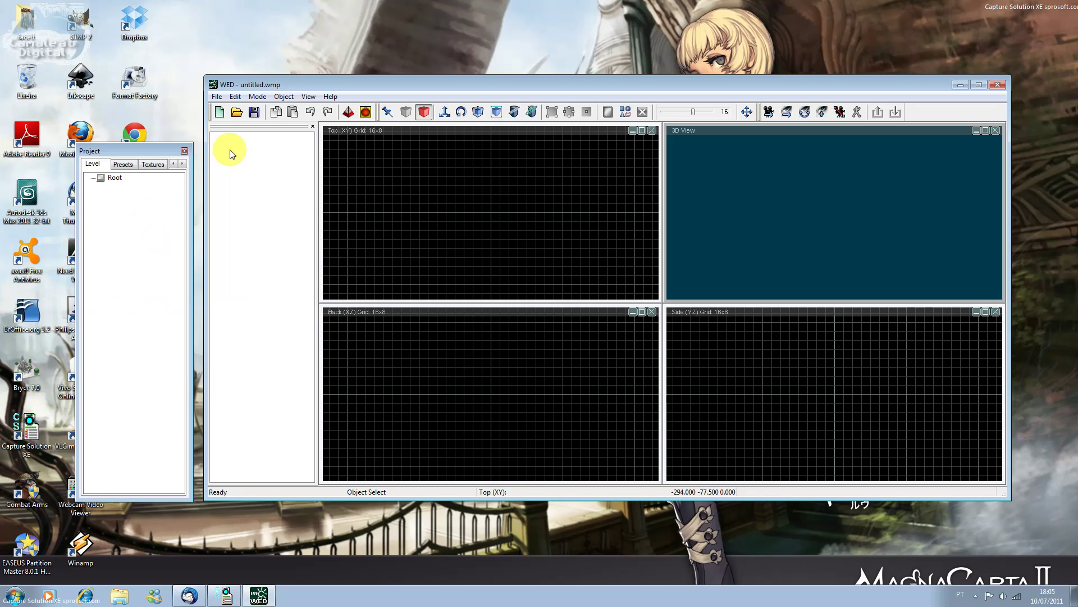
pyautogui.moveTo(260, 87); pyautogui.dragTo(265, 96)
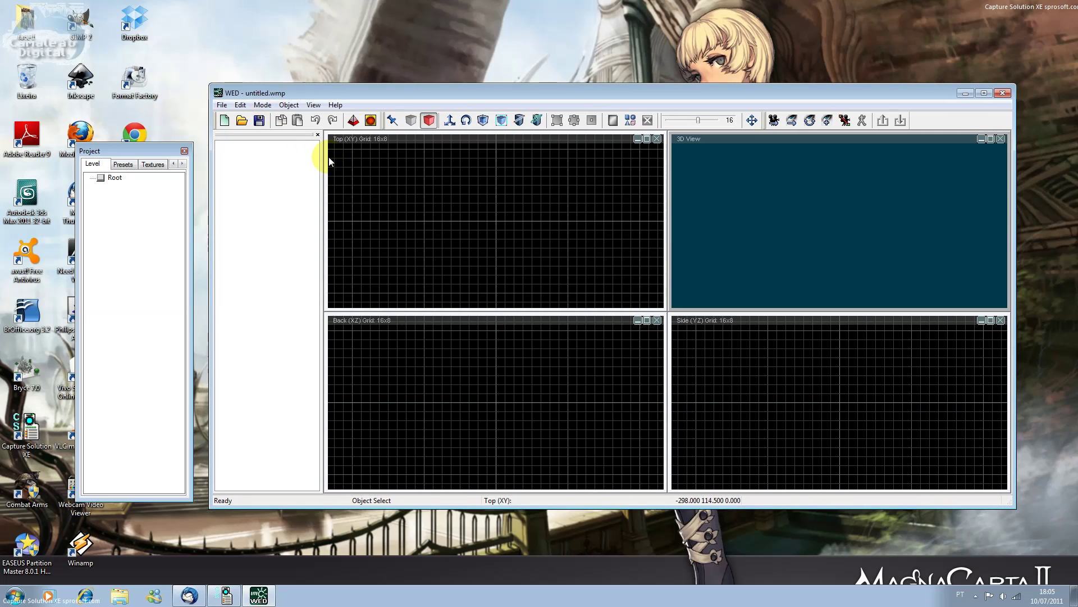
# Check which level file types the Load Prefab file browser accepts, then close it without loading anything.
pyautogui.click(288, 105)
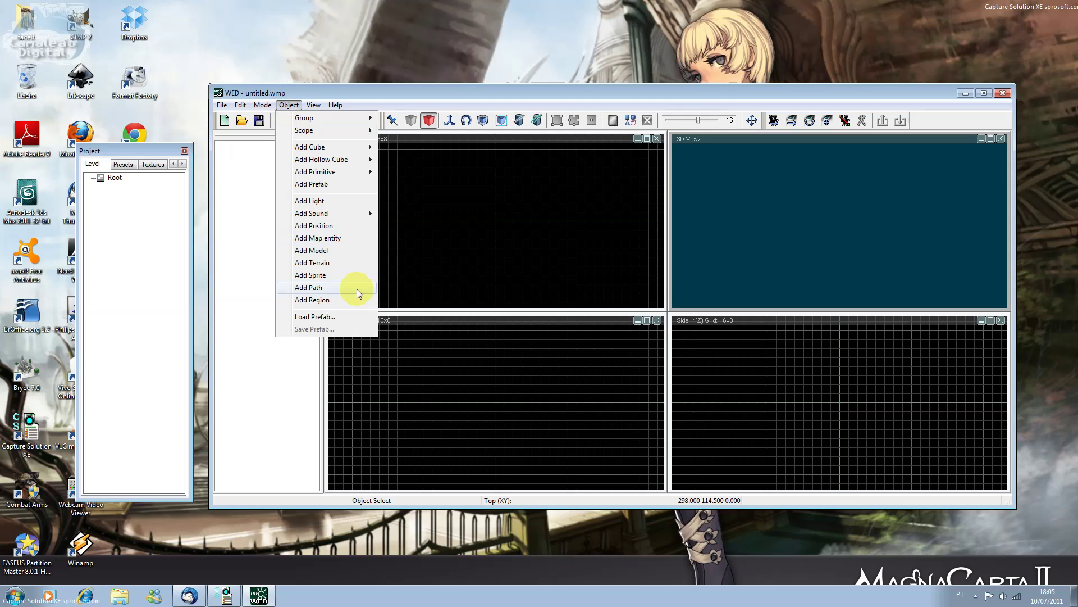
pyautogui.click(344, 317)
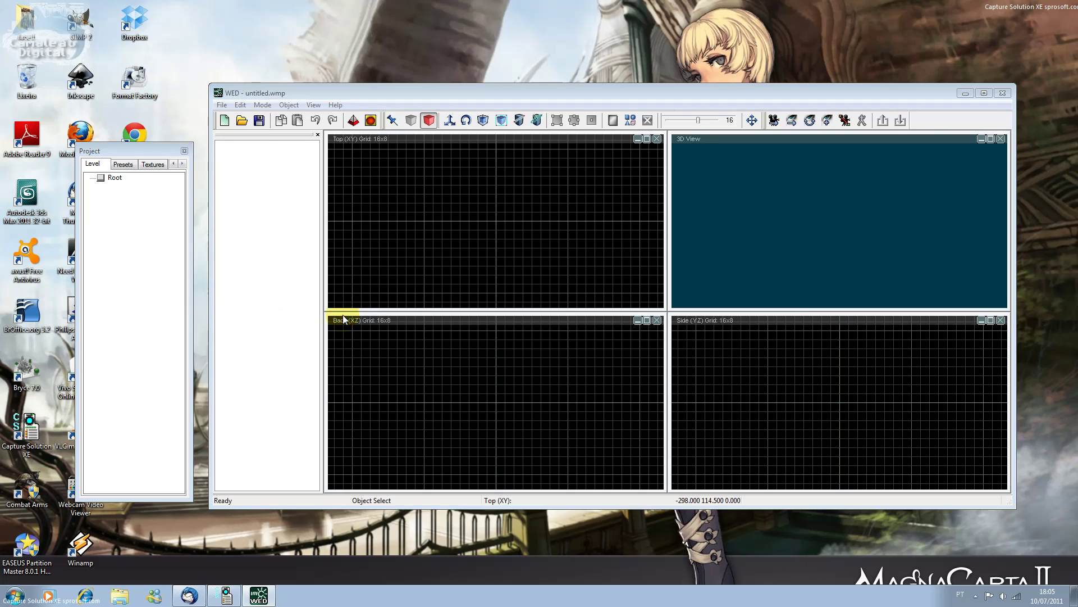
pyautogui.click(666, 399)
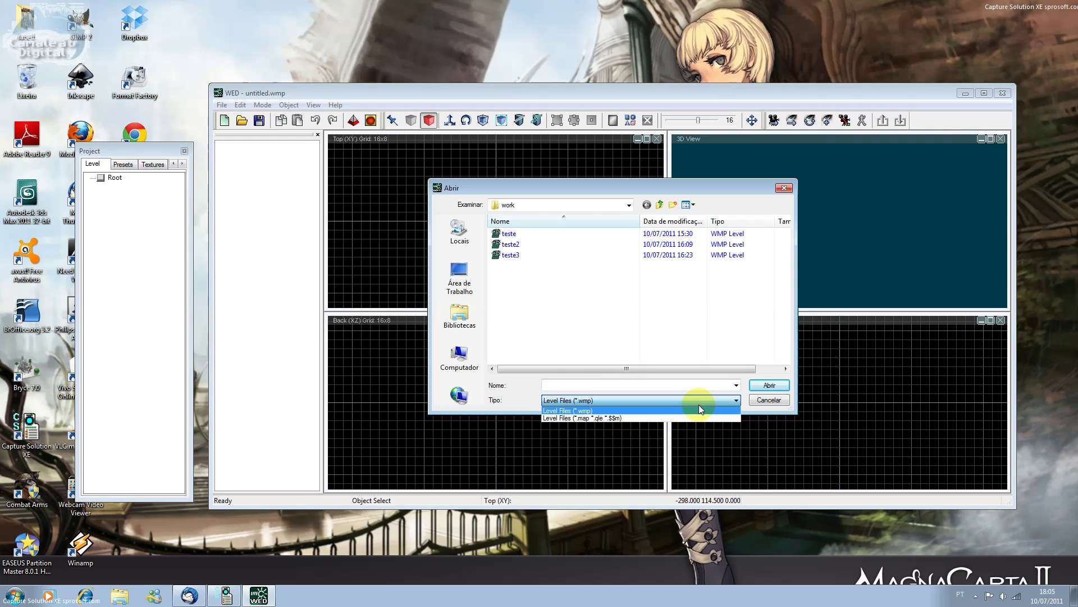
pyautogui.click(699, 404)
pyautogui.click(770, 400)
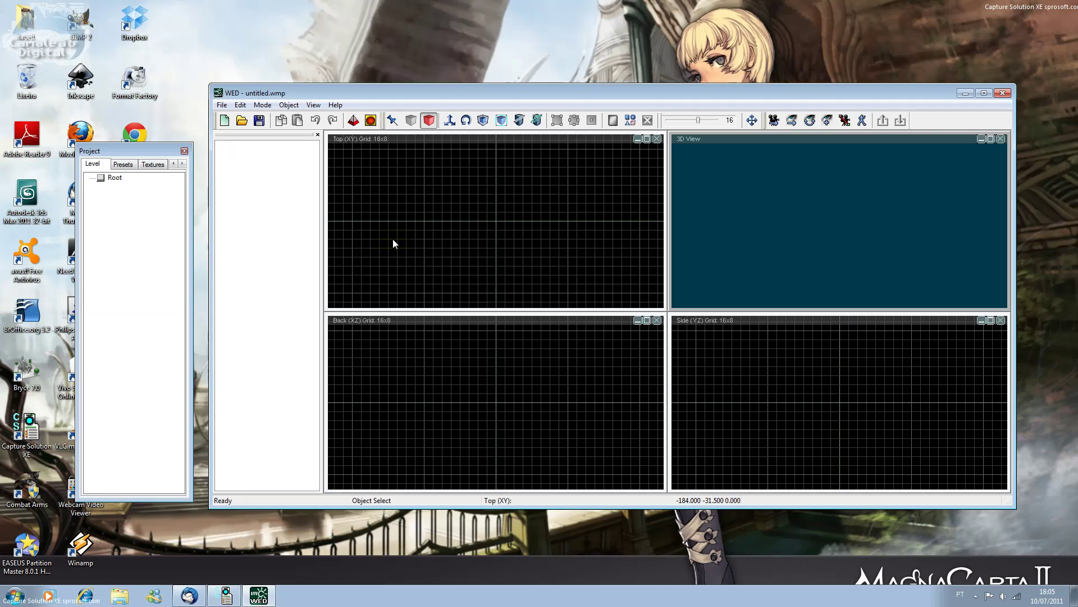
pyautogui.click(285, 105)
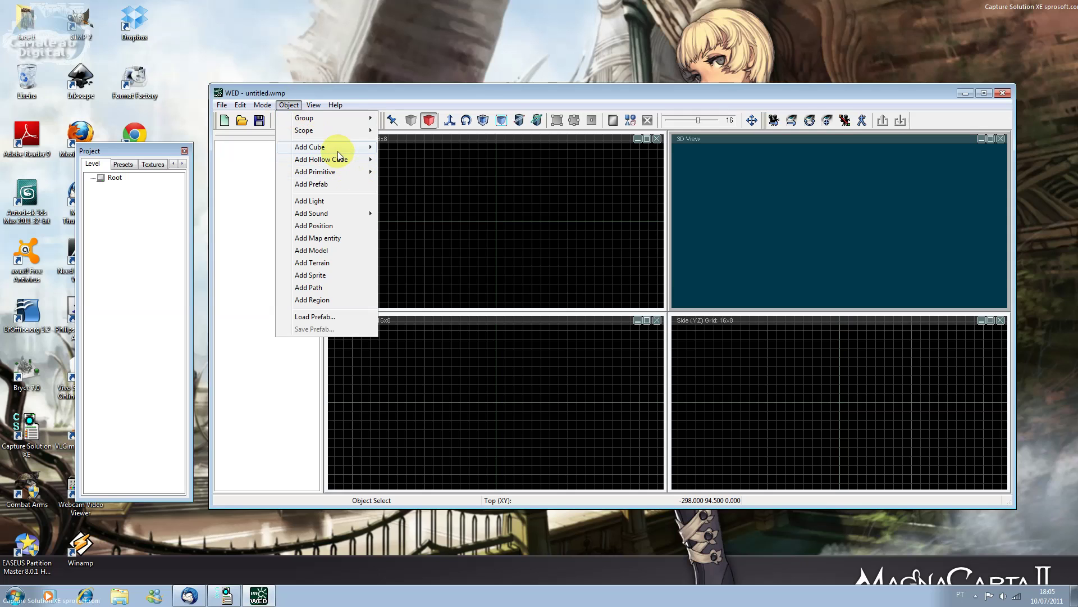
pyautogui.moveTo(338, 150)
pyautogui.click(226, 595)
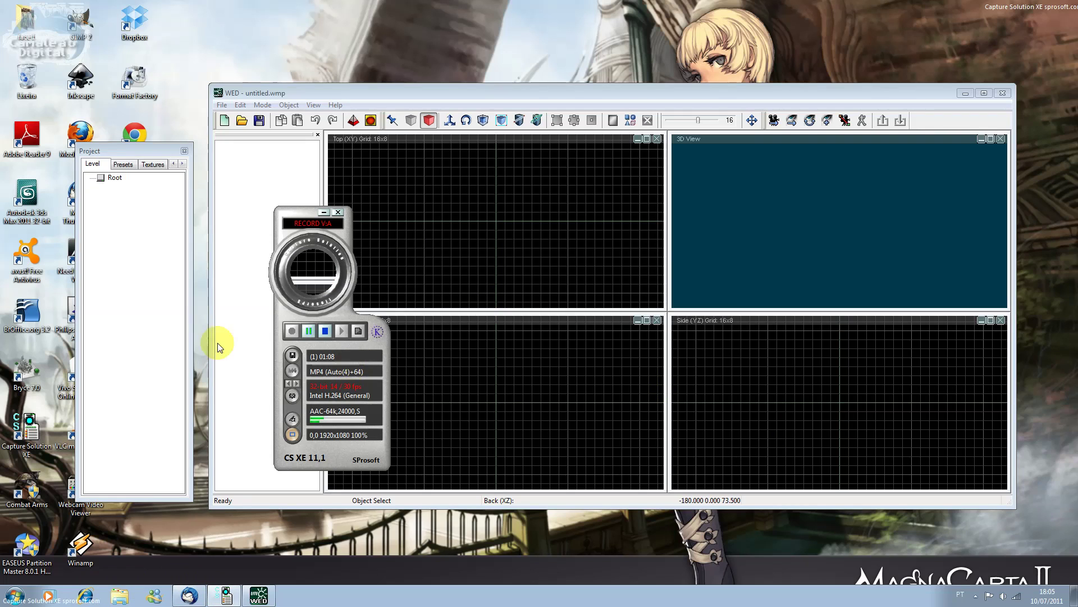
pyautogui.click(308, 331)
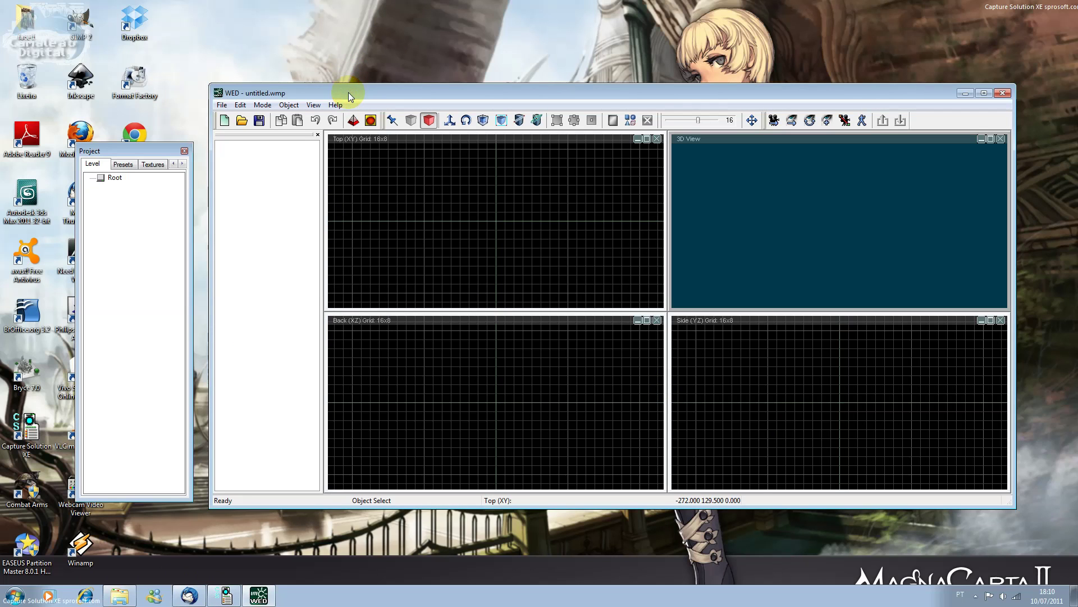
# Check the work folder for available models through Add Model, then close the dialog.
pyautogui.click(297, 106)
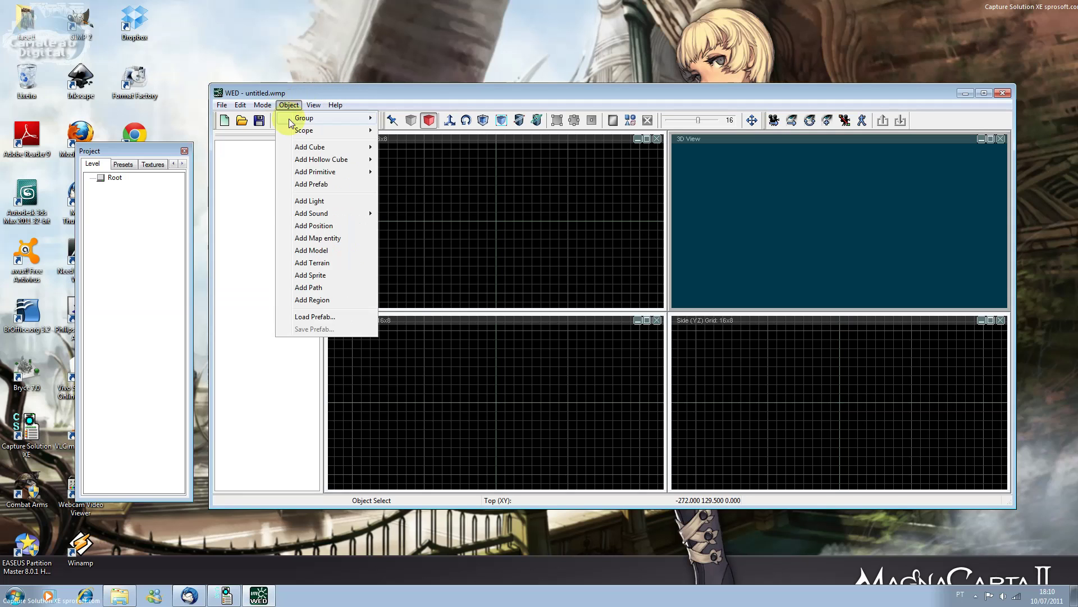
pyautogui.click(342, 250)
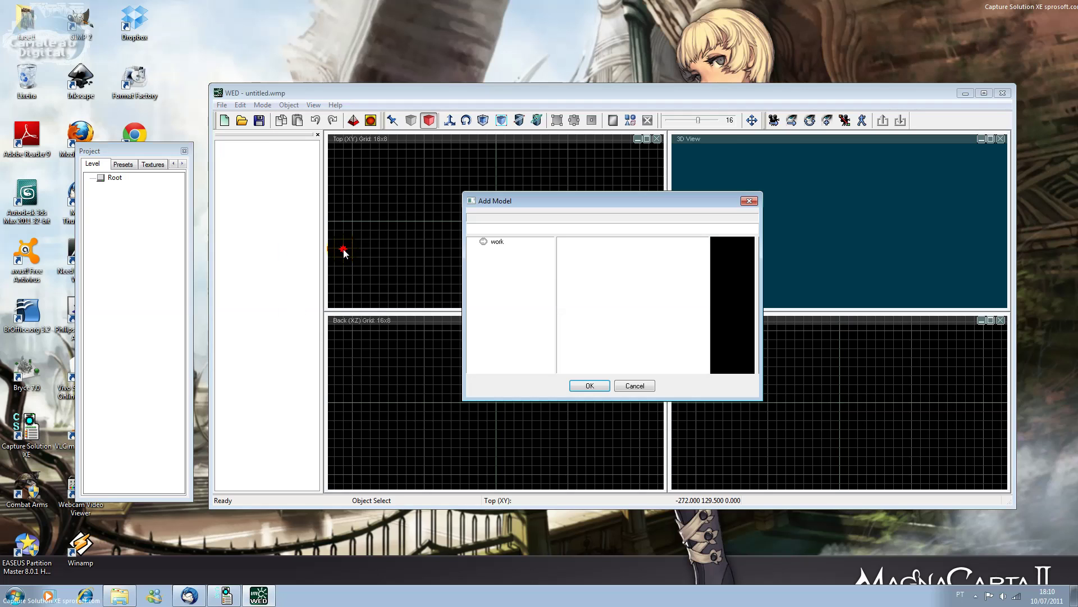
pyautogui.click(498, 241)
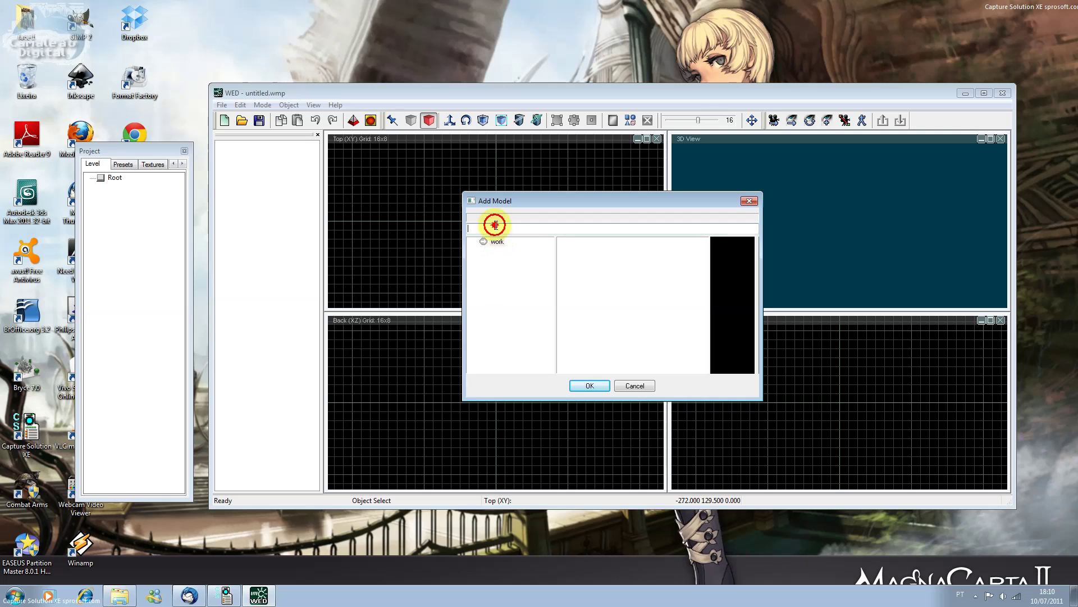
pyautogui.click(594, 359)
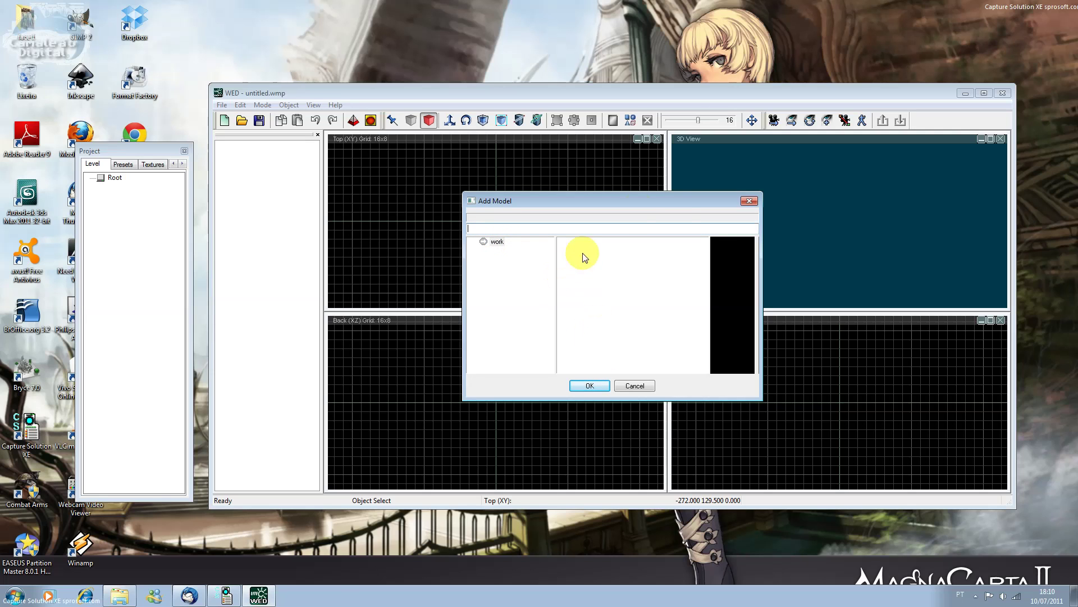
pyautogui.click(749, 200)
pyautogui.click(258, 104)
pyautogui.moveTo(289, 104)
pyautogui.click(353, 186)
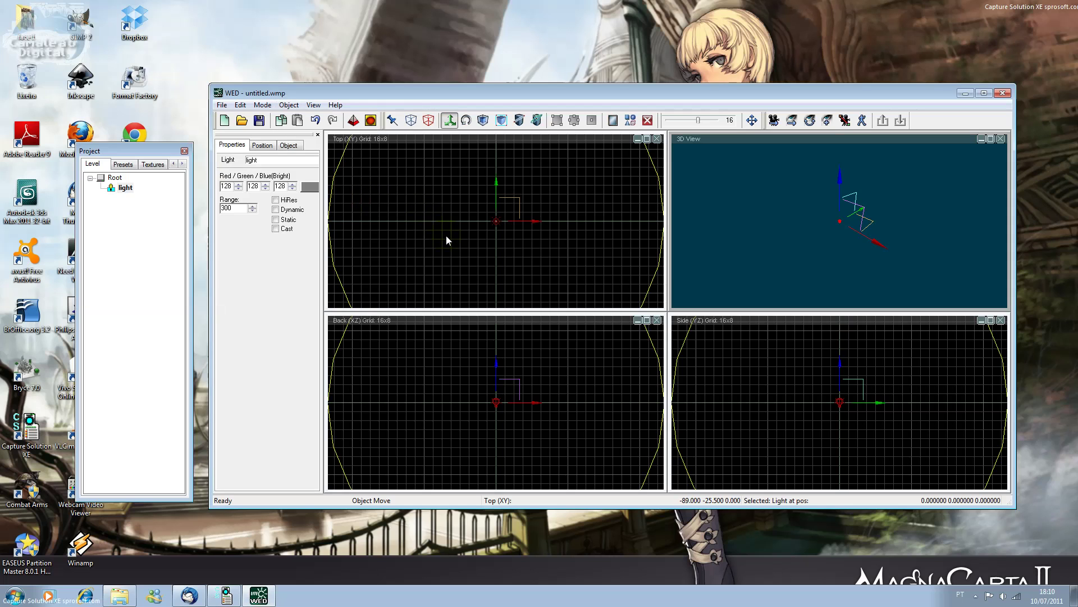
pyautogui.press('Delete')
# Look in the work folder again through Add Model from the Top view and cancel without adding a model.
pyautogui.rightClick(497, 219)
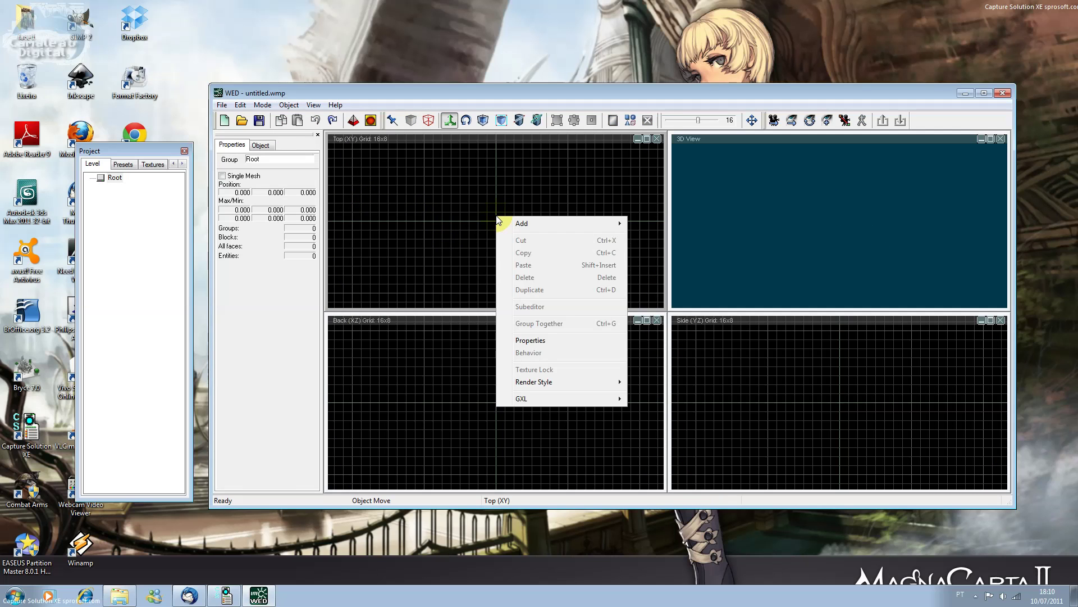
pyautogui.moveTo(517, 225)
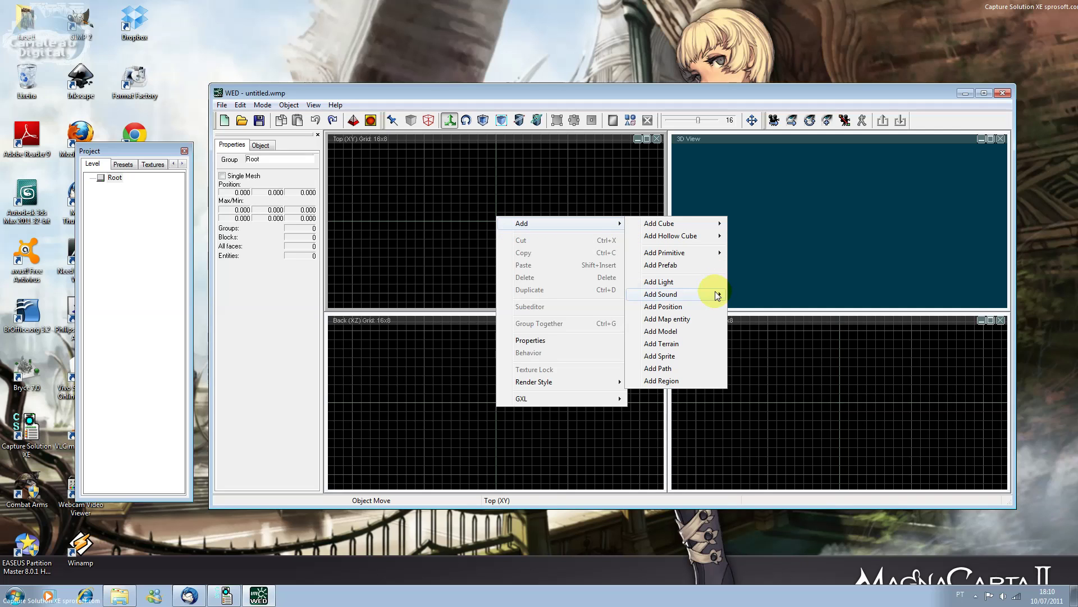
pyautogui.click(702, 333)
pyautogui.click(513, 227)
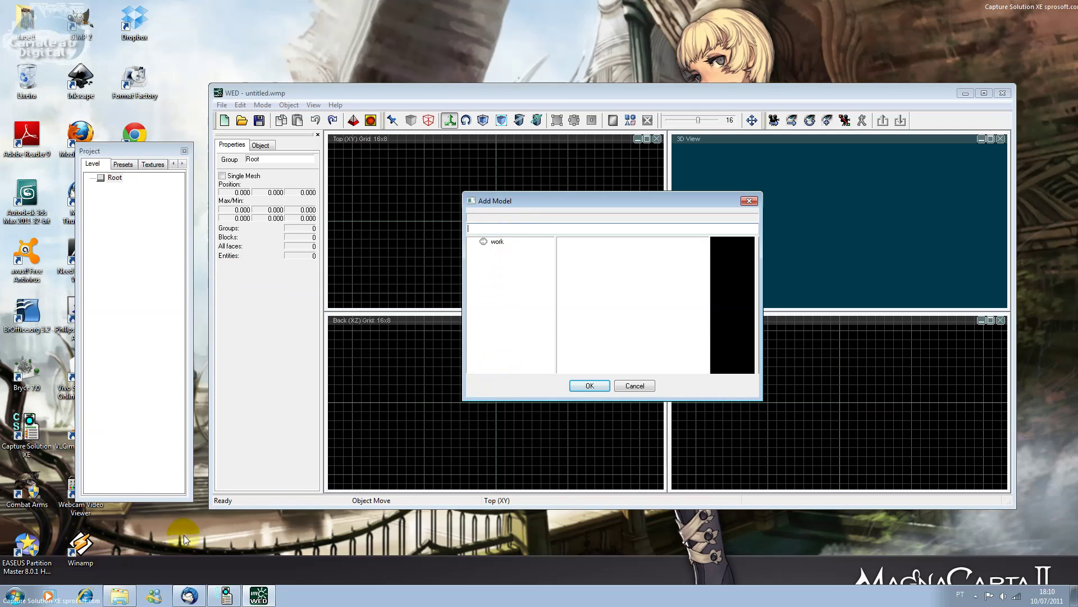
pyautogui.click(498, 243)
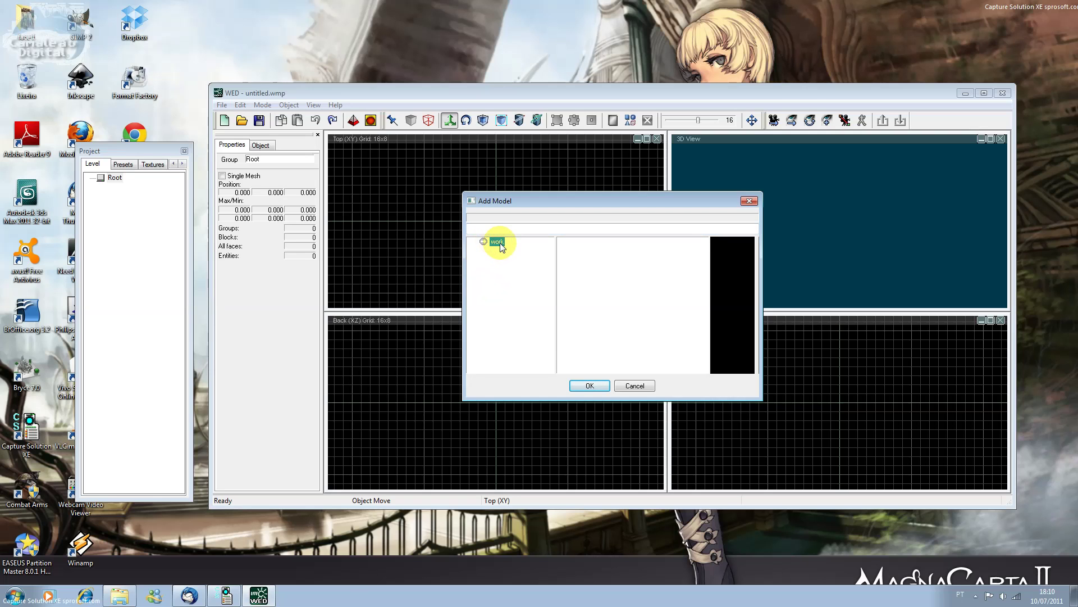
pyautogui.click(625, 384)
# Switch to File Explorer and copy all the MDL models from the modelos3d folder inside curso_3dgamestudioA8 on drive G.
pyautogui.click(119, 596)
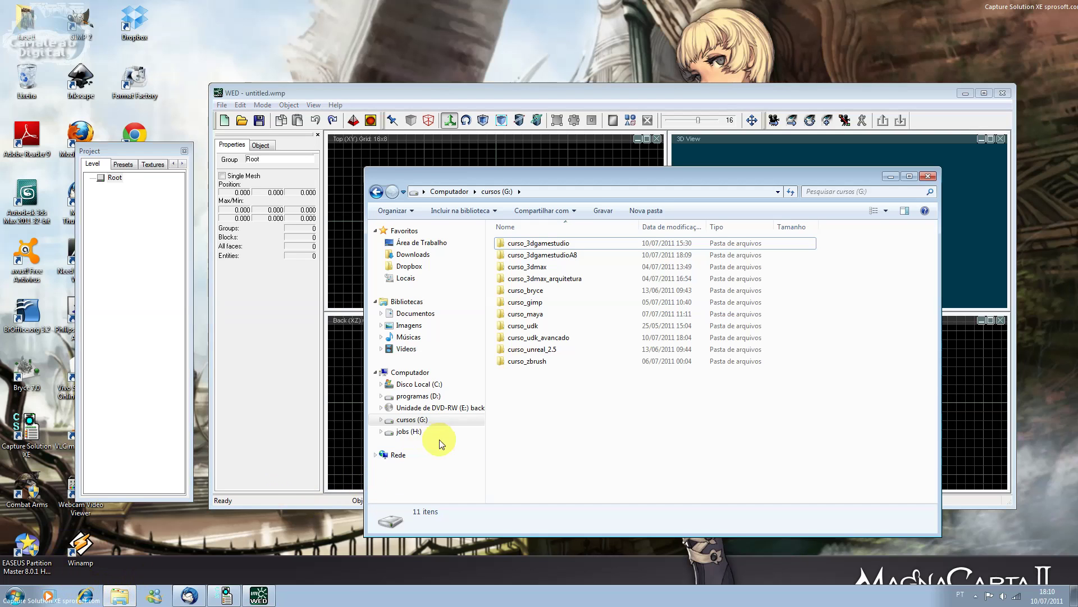
pyautogui.doubleClick(540, 255)
pyautogui.doubleClick(532, 260)
pyautogui.moveTo(622, 337); pyautogui.dragTo(519, 238)
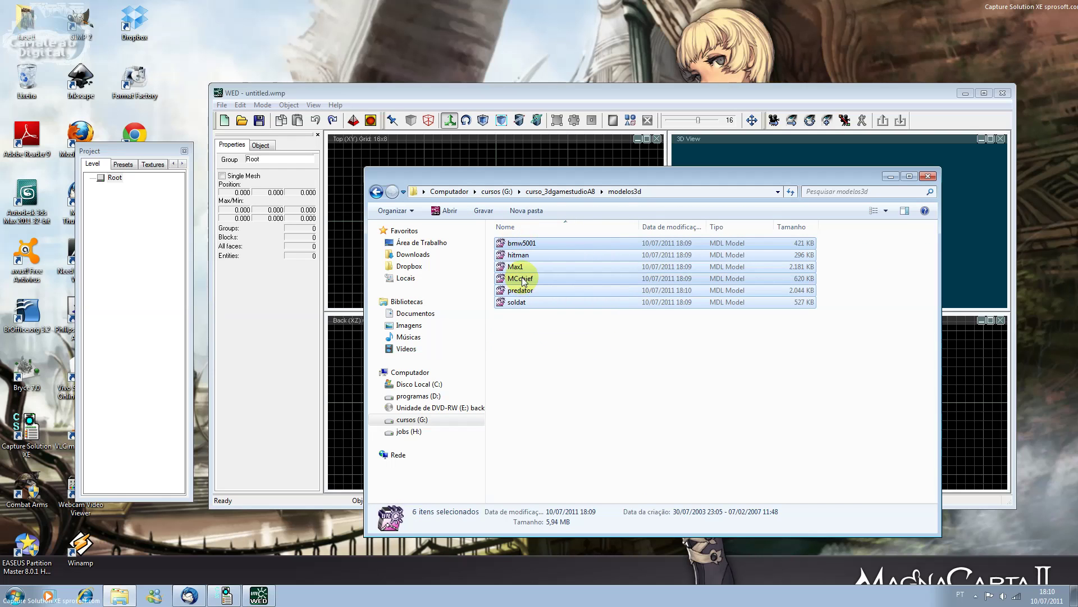
pyautogui.rightClick(511, 273)
pyautogui.click(548, 403)
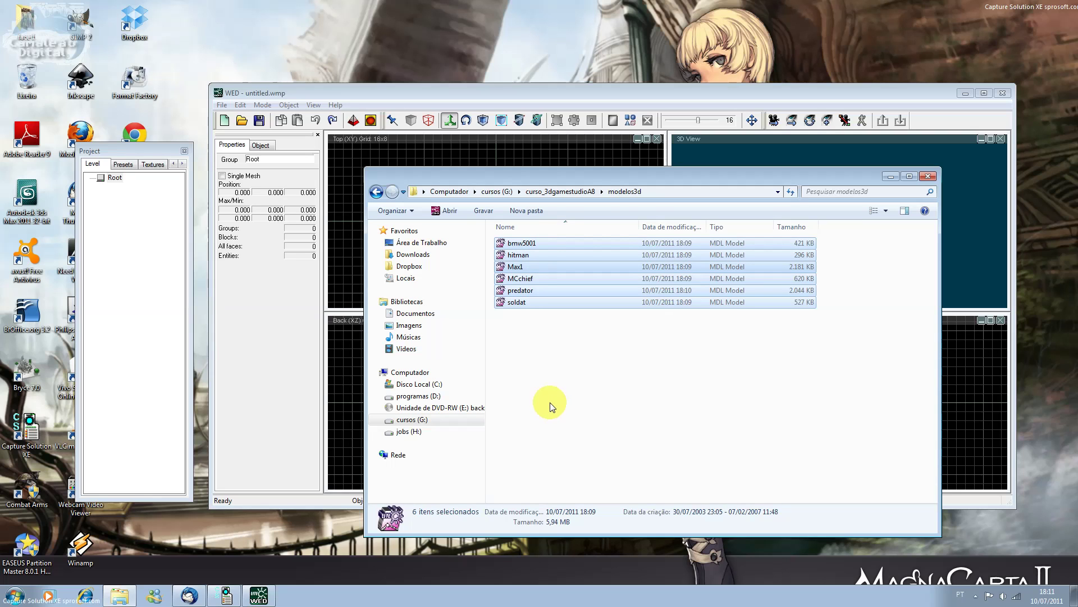
# Open the engine's work folder at D:\programas\gstudio8\work.
pyautogui.click(550, 402)
pyautogui.click(431, 397)
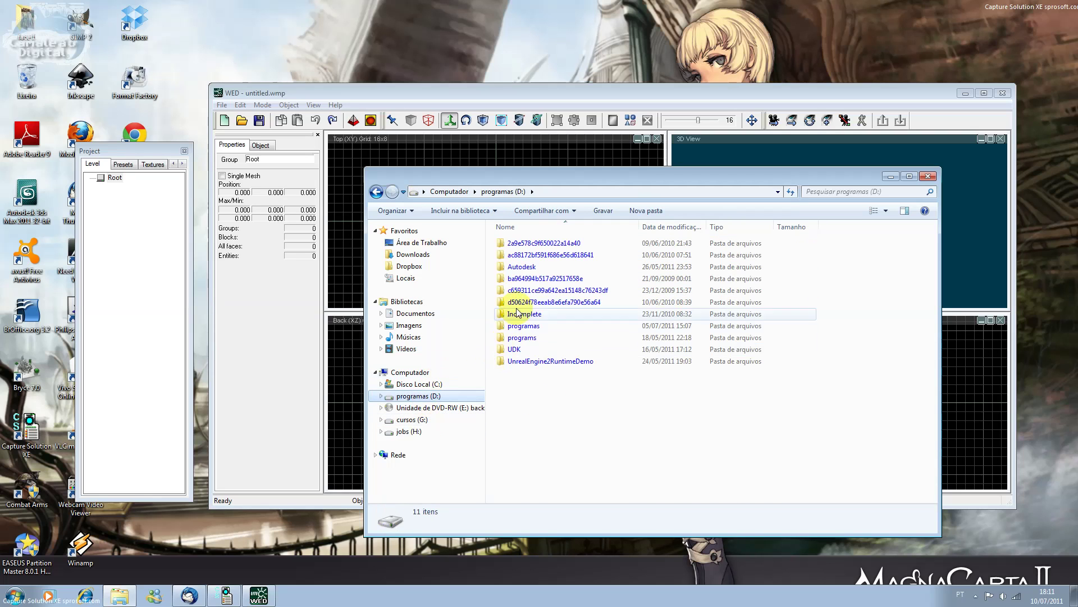
pyautogui.click(550, 313)
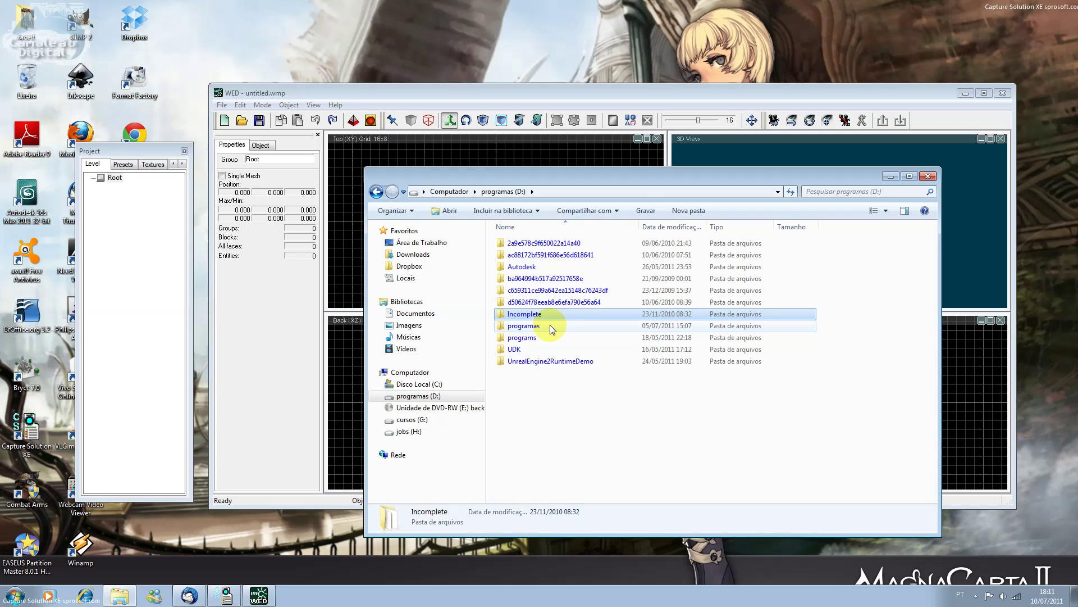
pyautogui.doubleClick(538, 328)
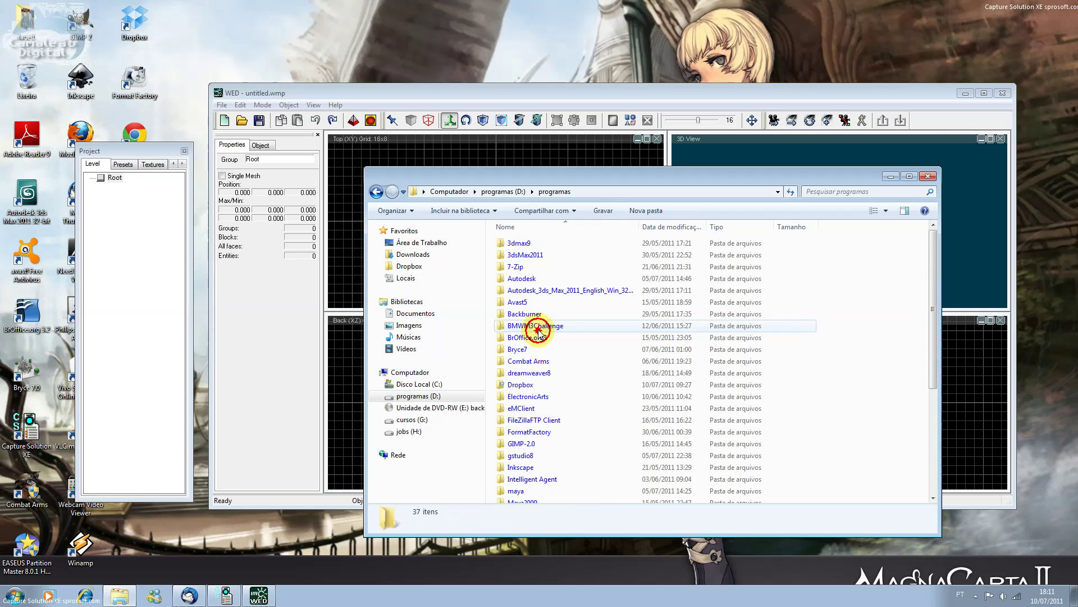
pyautogui.click(548, 375)
pyautogui.press('a')
pyautogui.press('a')
pyautogui.press('a')
pyautogui.press('a')
pyautogui.press('a')
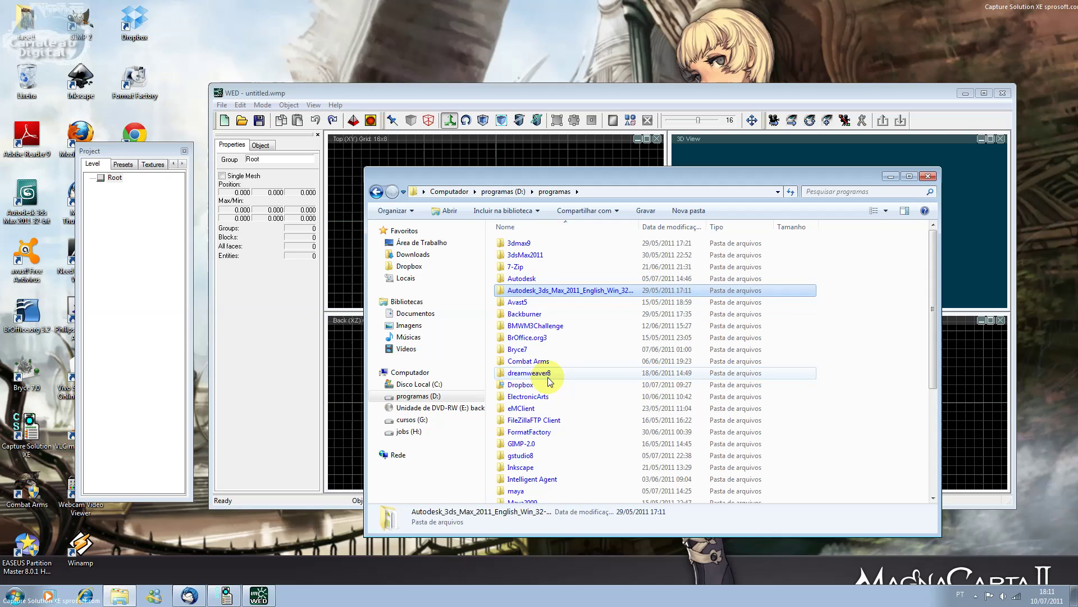
pyautogui.doubleClick(519, 455)
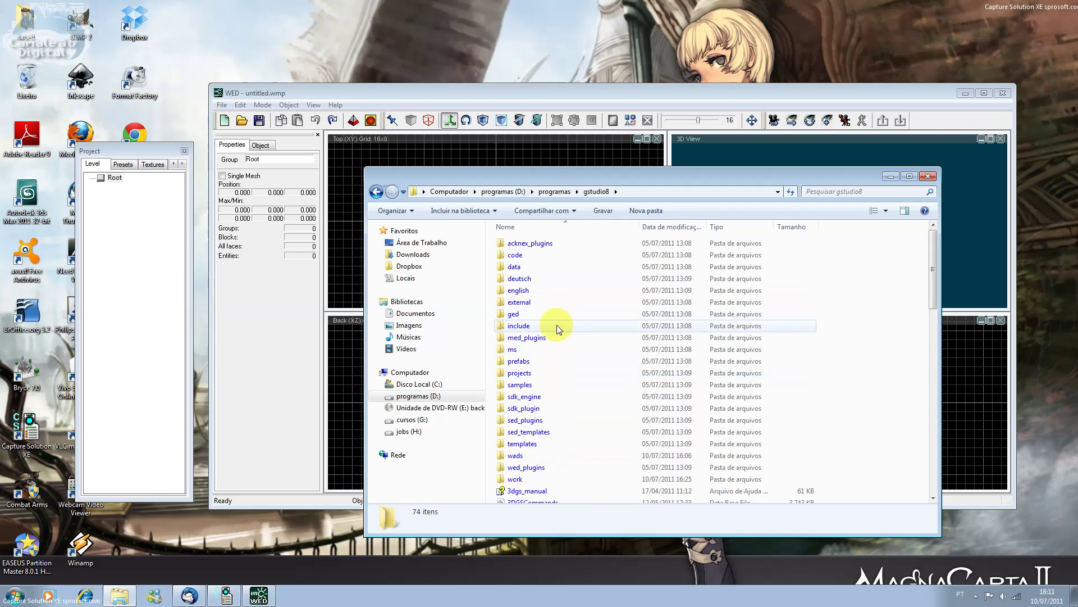
pyautogui.click(512, 313)
pyautogui.press('w')
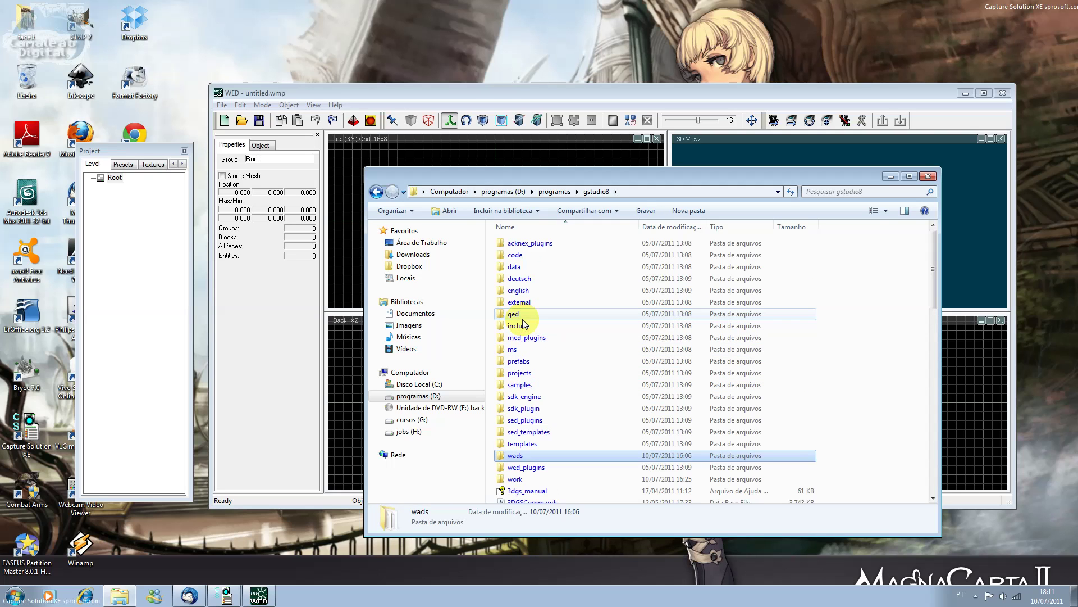
pyautogui.doubleClick(514, 479)
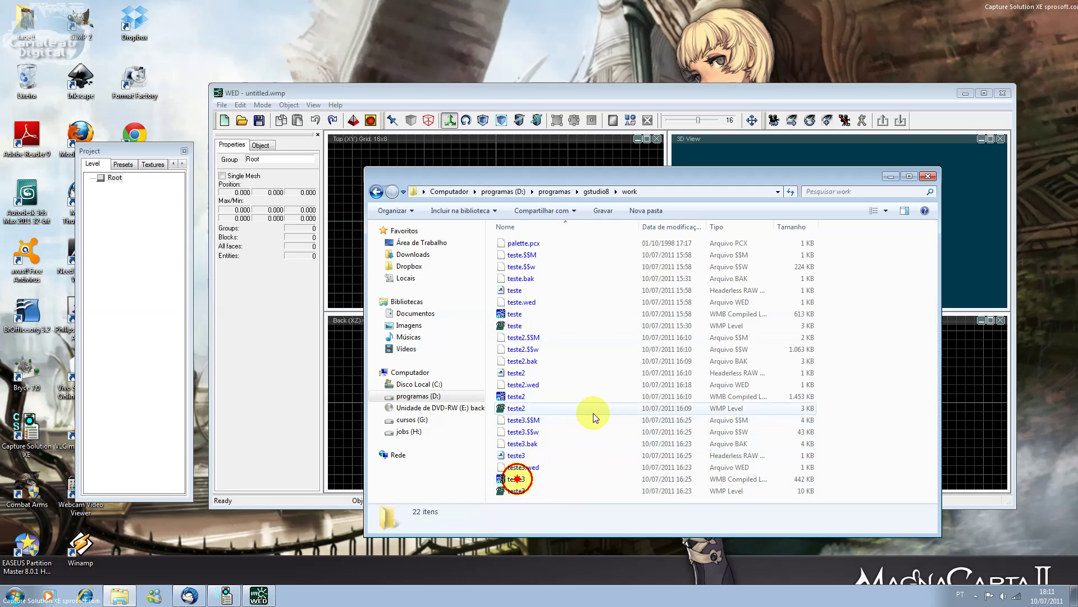
# Show the work folder as a list, paste the copied models into it, and minimize File Explorer.
pyautogui.click(885, 210)
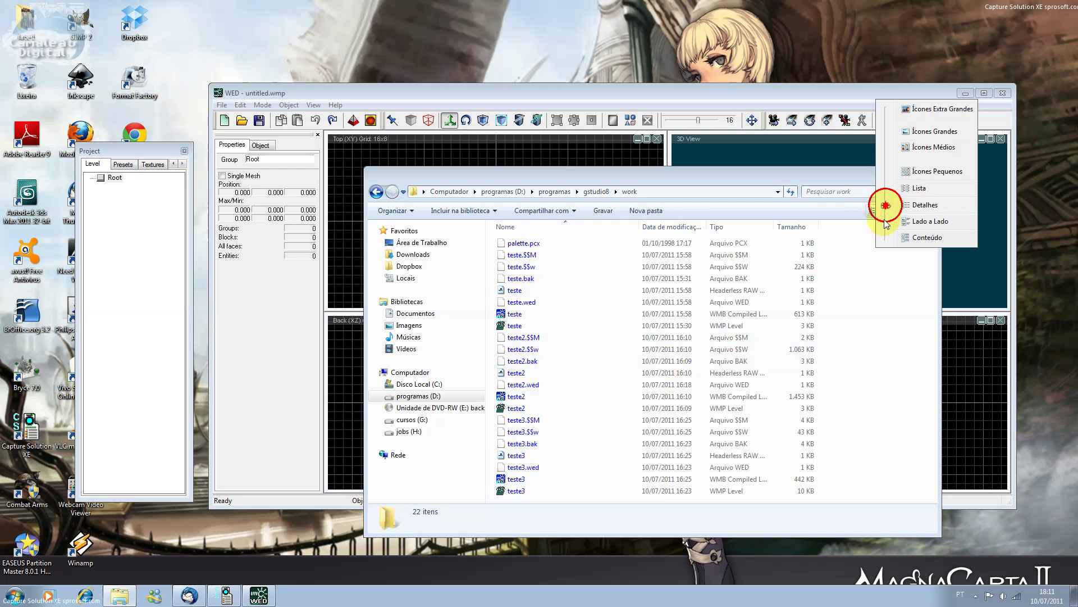
pyautogui.click(893, 198)
pyautogui.rightClick(681, 308)
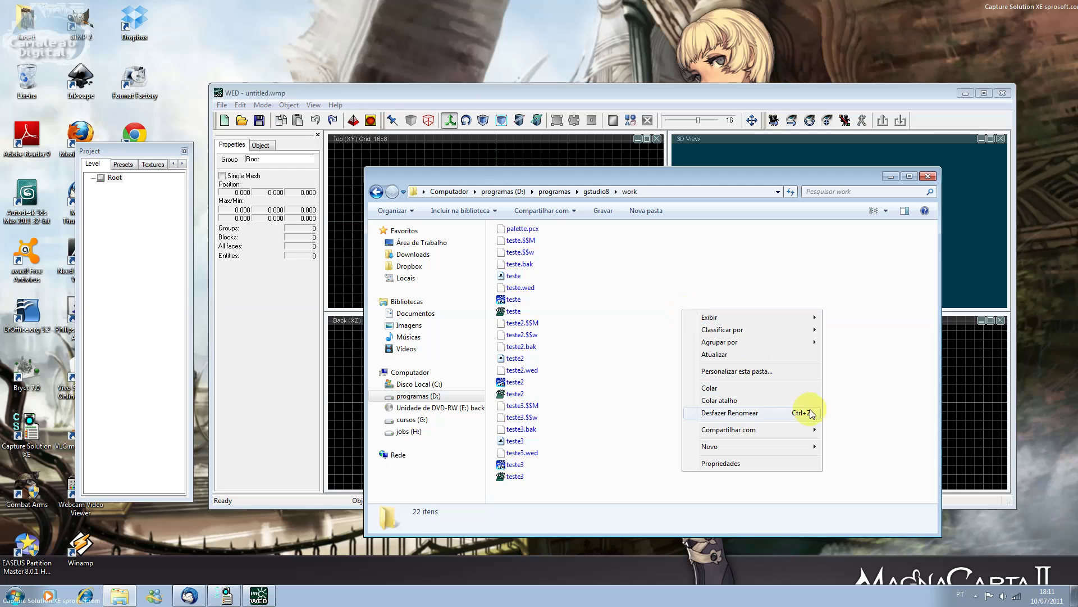
pyautogui.click(777, 388)
pyautogui.click(891, 177)
# Start adding a model, list the MDL files in the work folder, and enlarge the Add Model dialog to show all thumbnails.
pyautogui.rightClick(420, 364)
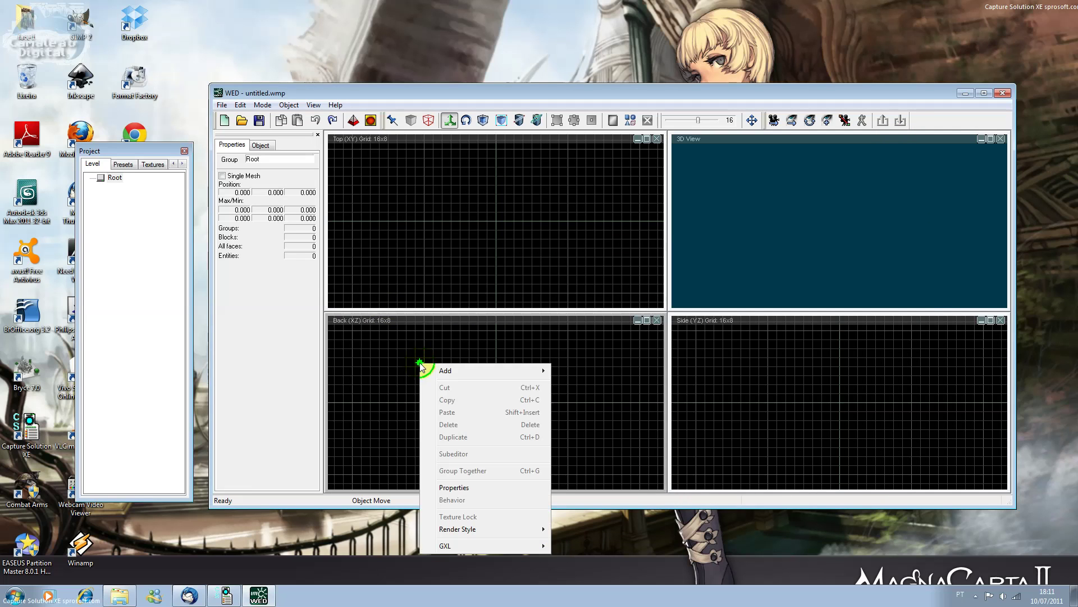
pyautogui.moveTo(433, 369)
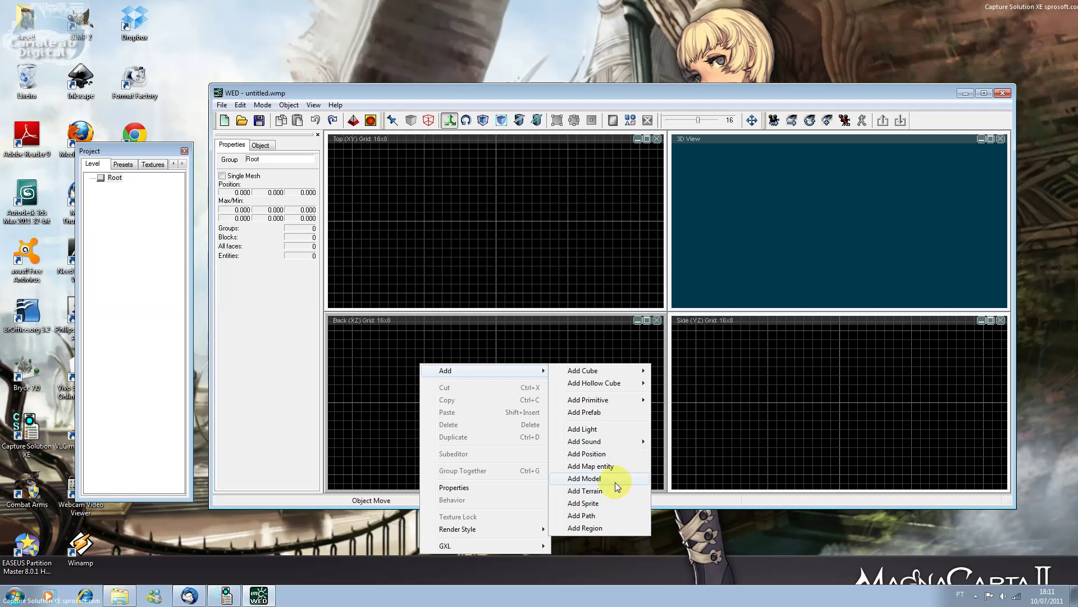
pyautogui.click(289, 105)
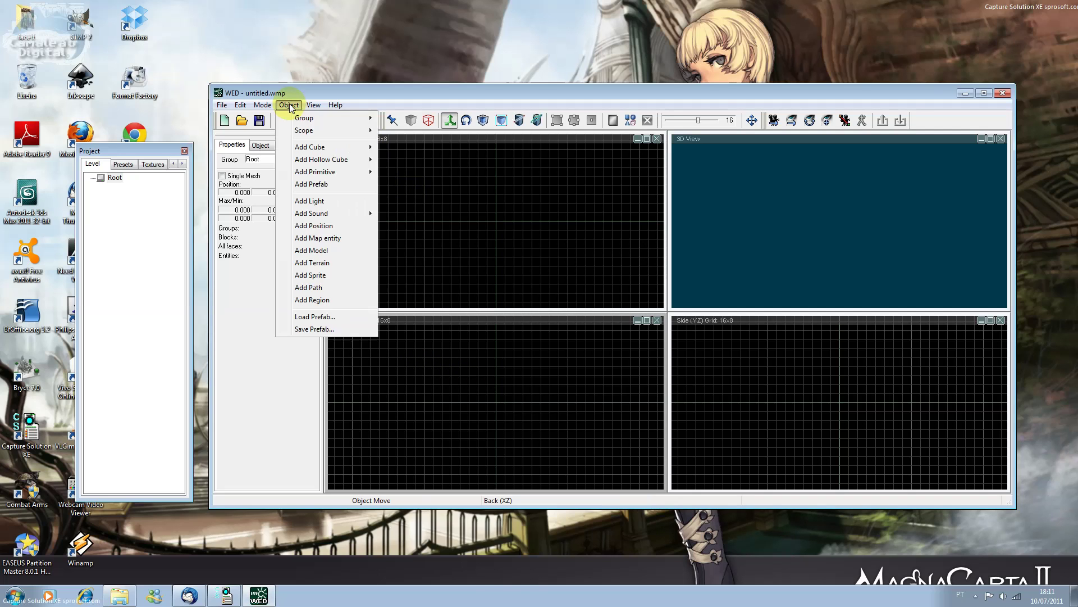
pyautogui.click(341, 248)
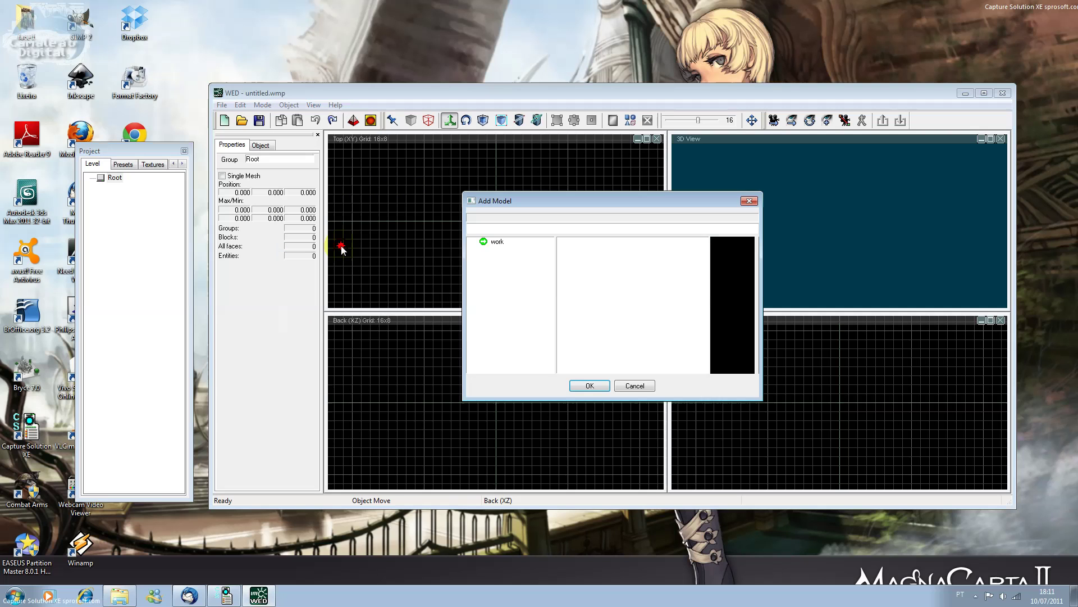
pyautogui.click(495, 242)
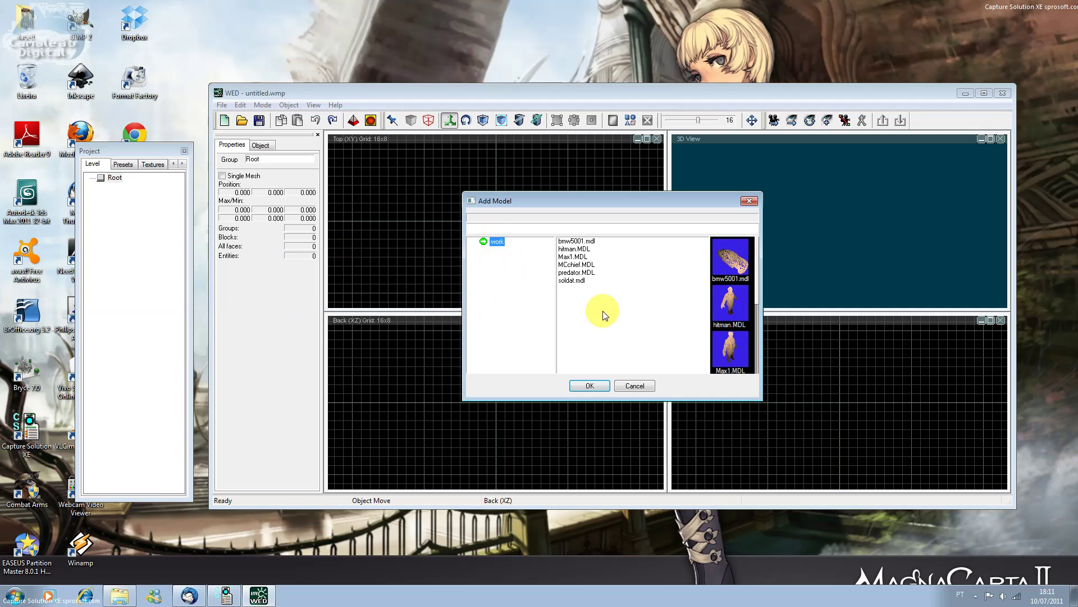
pyautogui.click(568, 242)
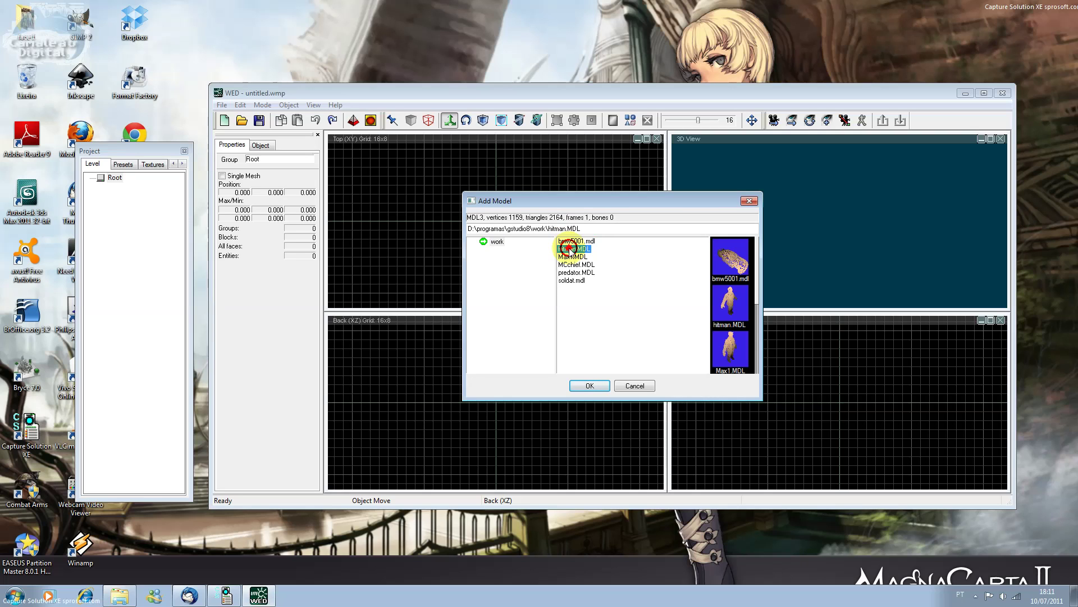
pyautogui.click(562, 241)
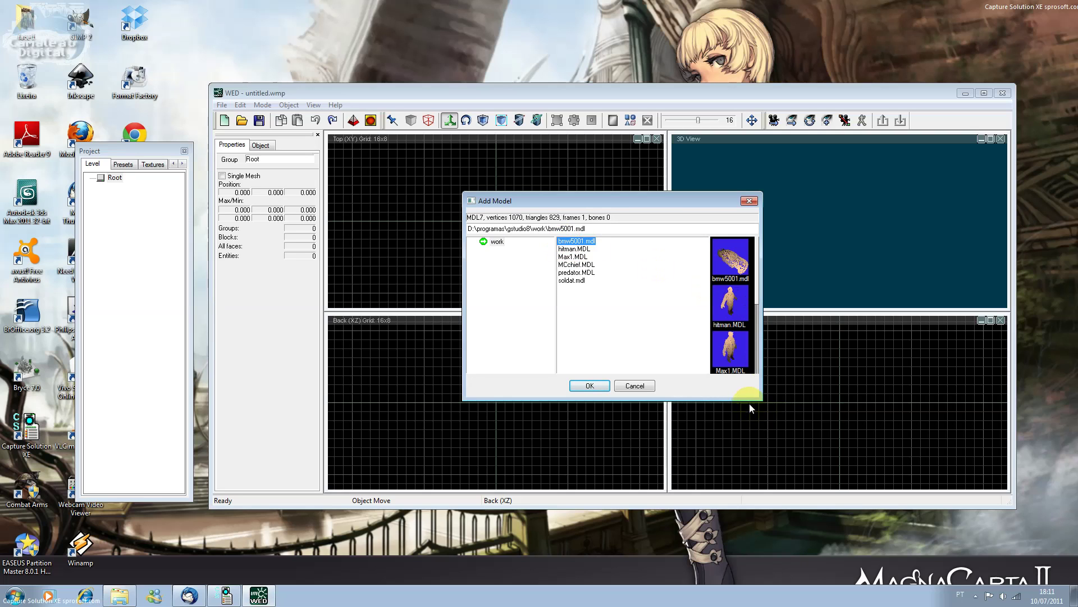
pyautogui.moveTo(756, 397); pyautogui.dragTo(978, 535)
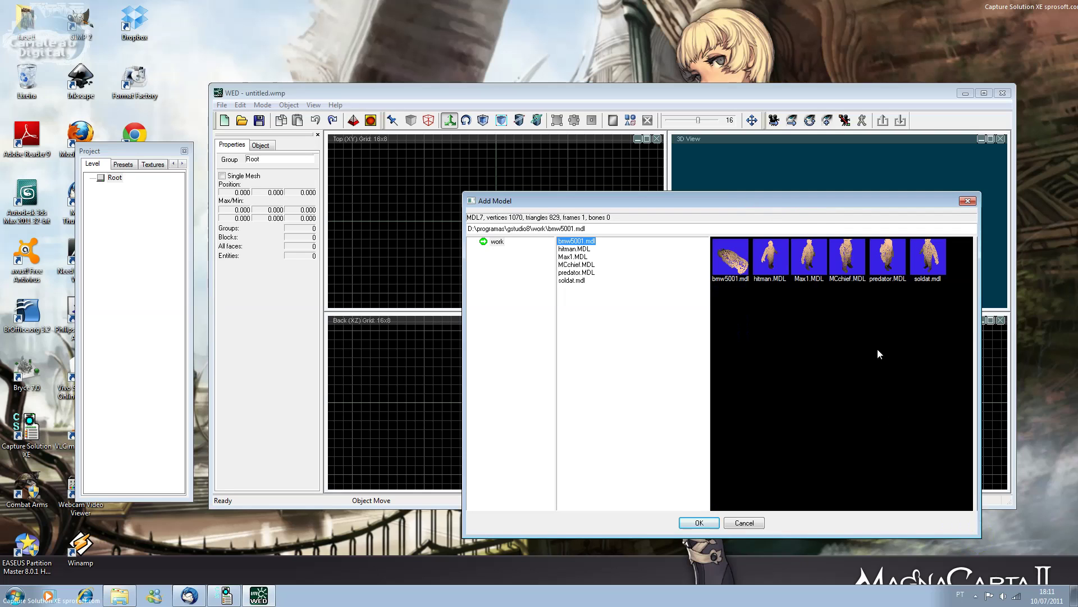
# Choose hitman.MDL from the work folder and add it to the level.
pyautogui.click(781, 265)
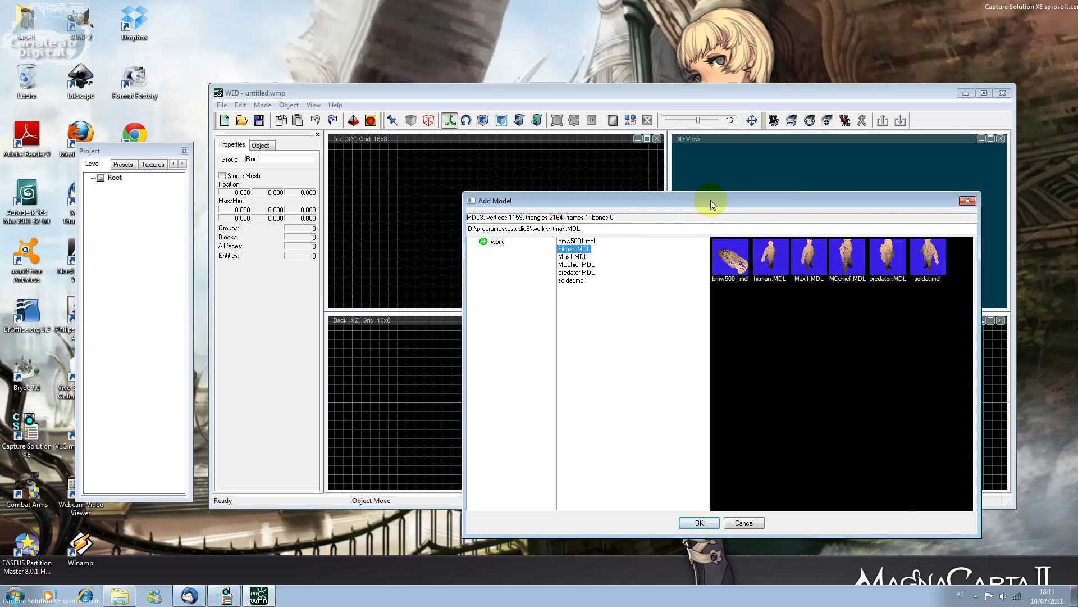
pyautogui.moveTo(710, 200); pyautogui.dragTo(853, 184)
pyautogui.click(906, 236)
pyautogui.click(898, 238)
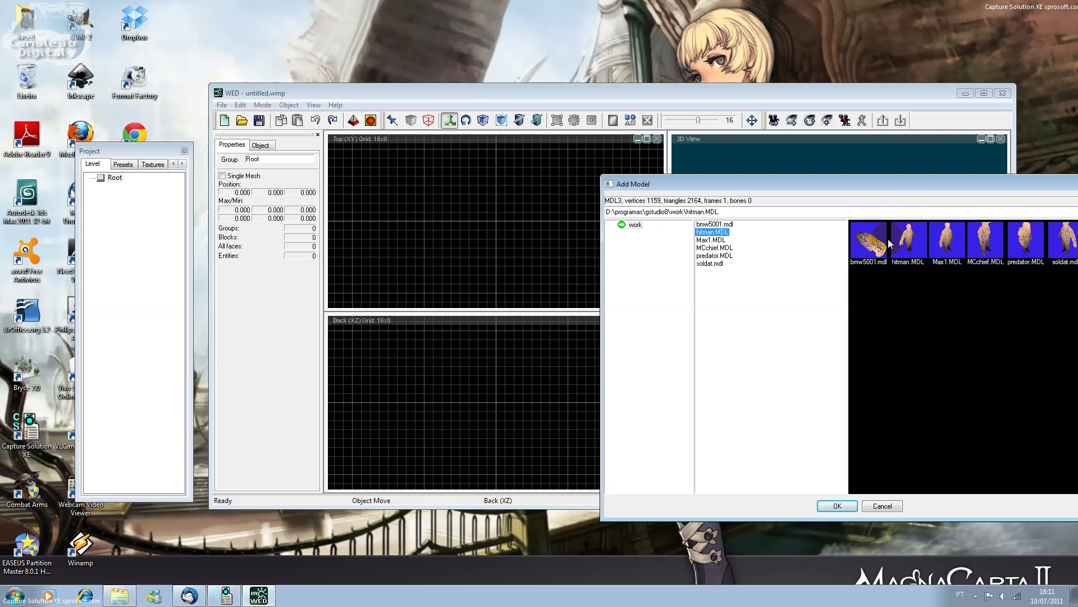
pyautogui.moveTo(885, 181); pyautogui.dragTo(885, 169)
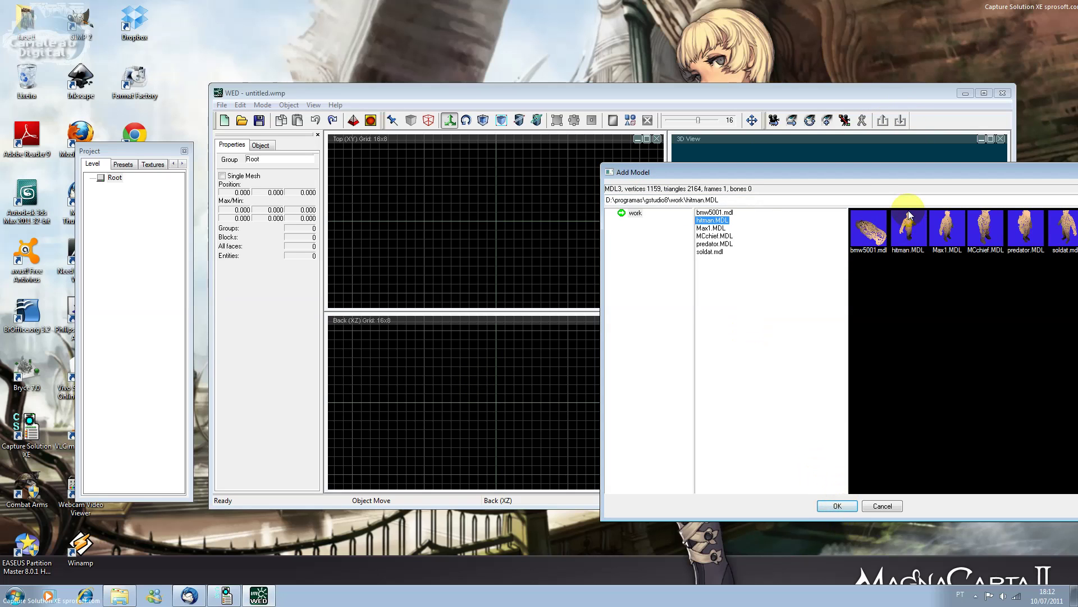
pyautogui.click(836, 506)
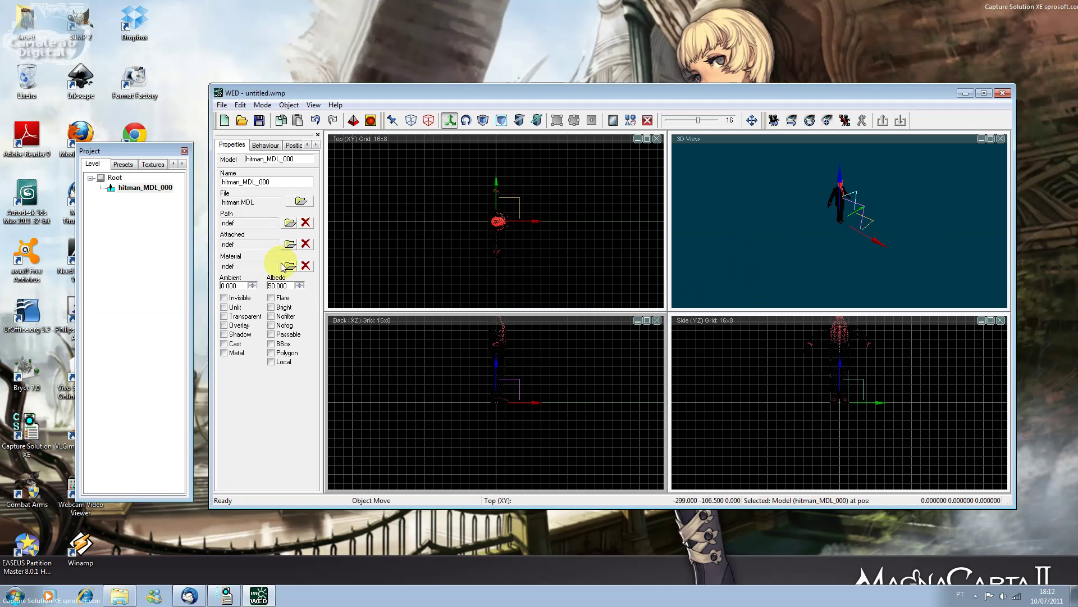
# Close the docked properties panel and zoom all views onto the hitman model.
pyautogui.click(318, 136)
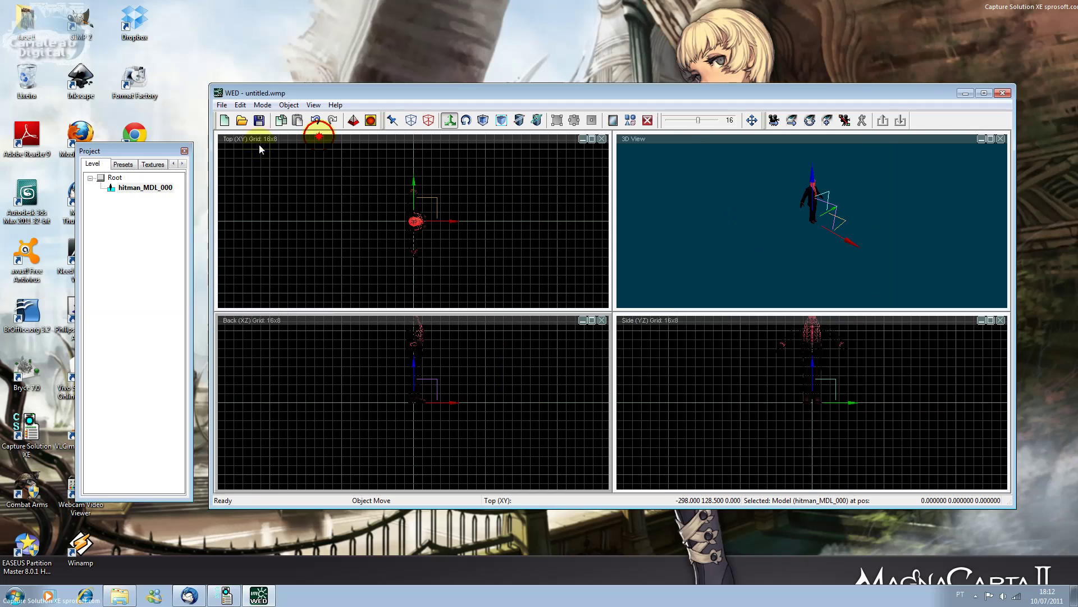
pyautogui.rightClick(158, 189)
pyautogui.click(186, 207)
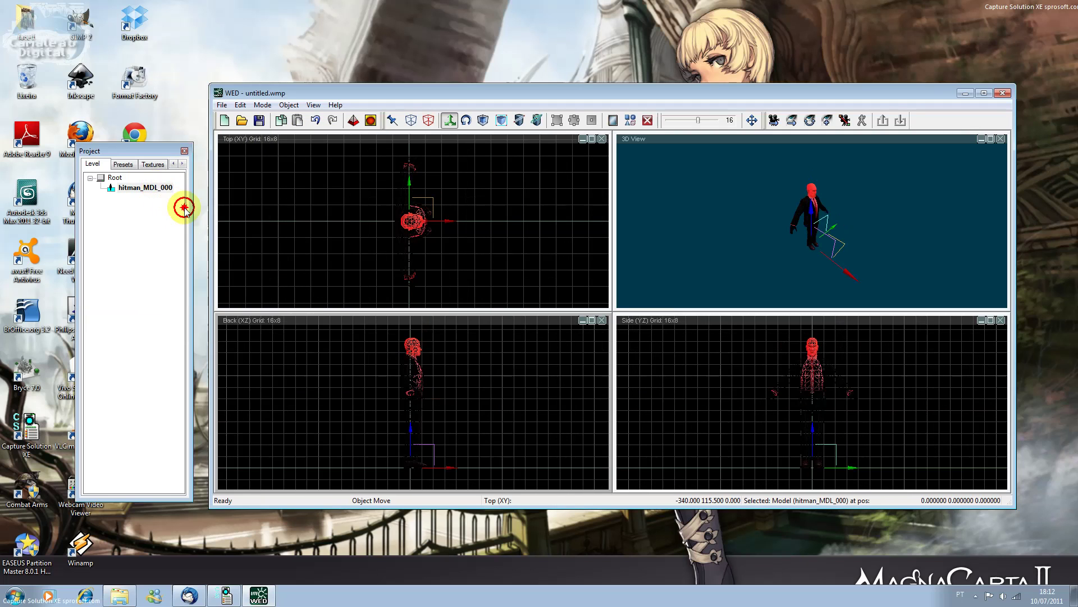
# Deselect the hitman and move the 3D view's camera closer to examine the textured model.
pyautogui.click(721, 256)
pyautogui.moveTo(723, 257); pyautogui.dragTo(724, 216)
pyautogui.click(823, 220)
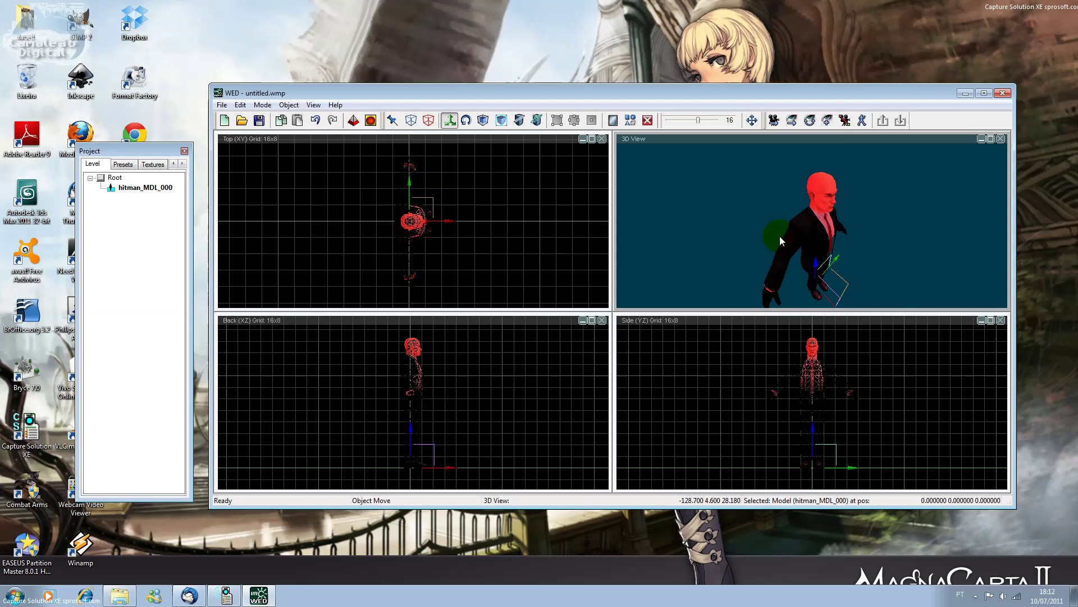
pyautogui.click(780, 235)
pyautogui.moveTo(778, 245); pyautogui.dragTo(867, 223, button='right')
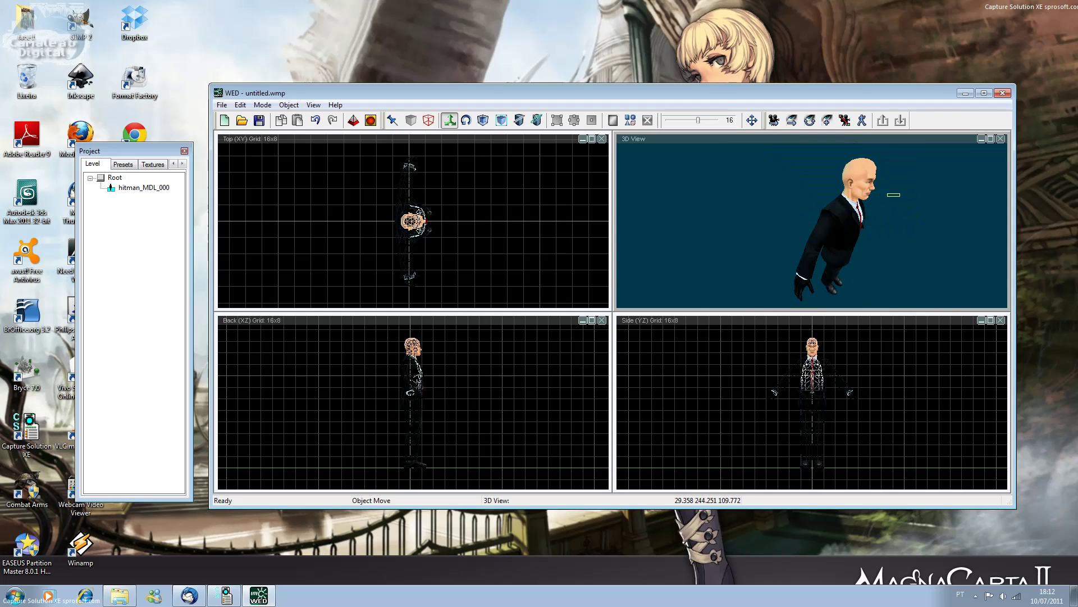
pyautogui.moveTo(897, 197); pyautogui.dragTo(874, 188, button='right')
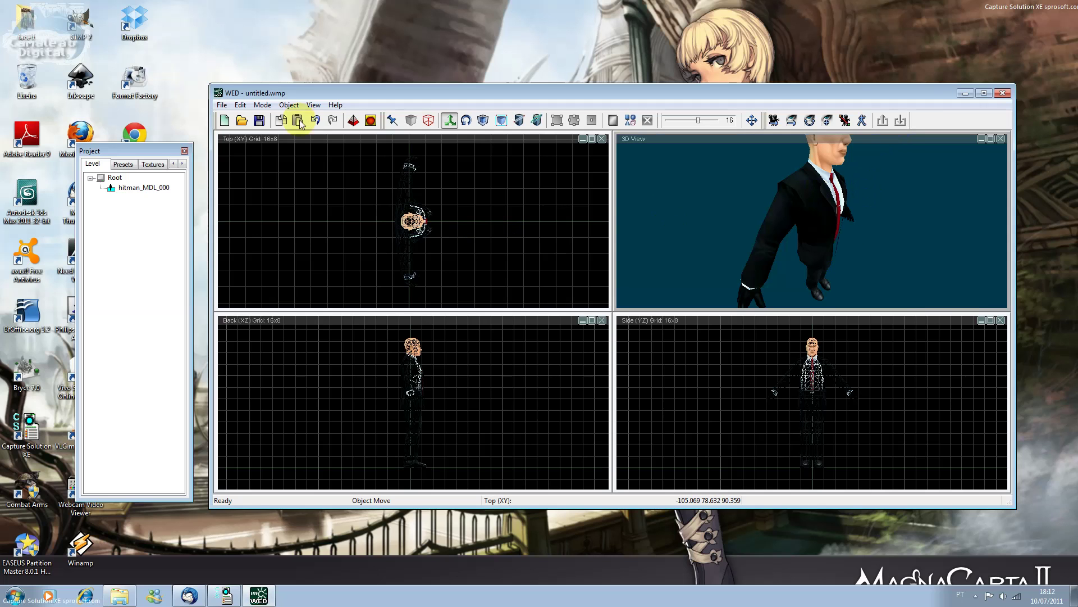
pyautogui.click(290, 106)
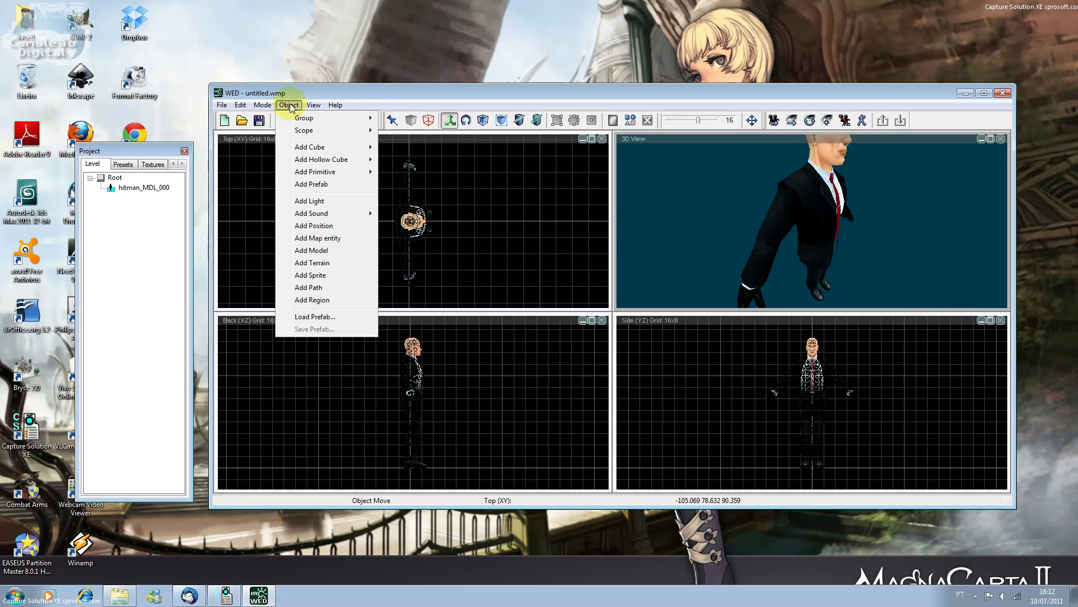
pyautogui.click(332, 238)
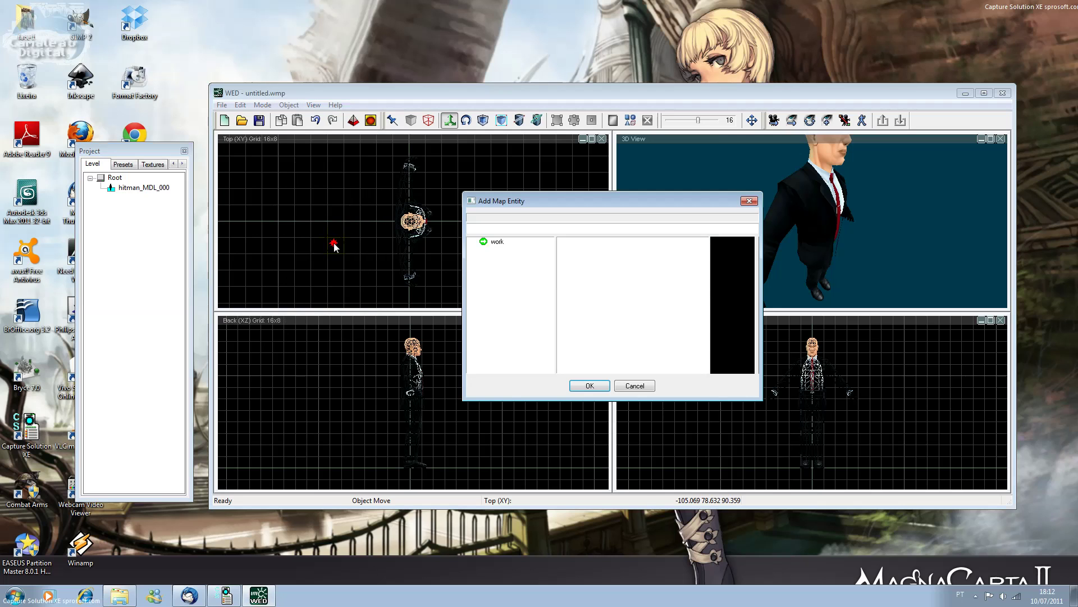
pyautogui.click(499, 241)
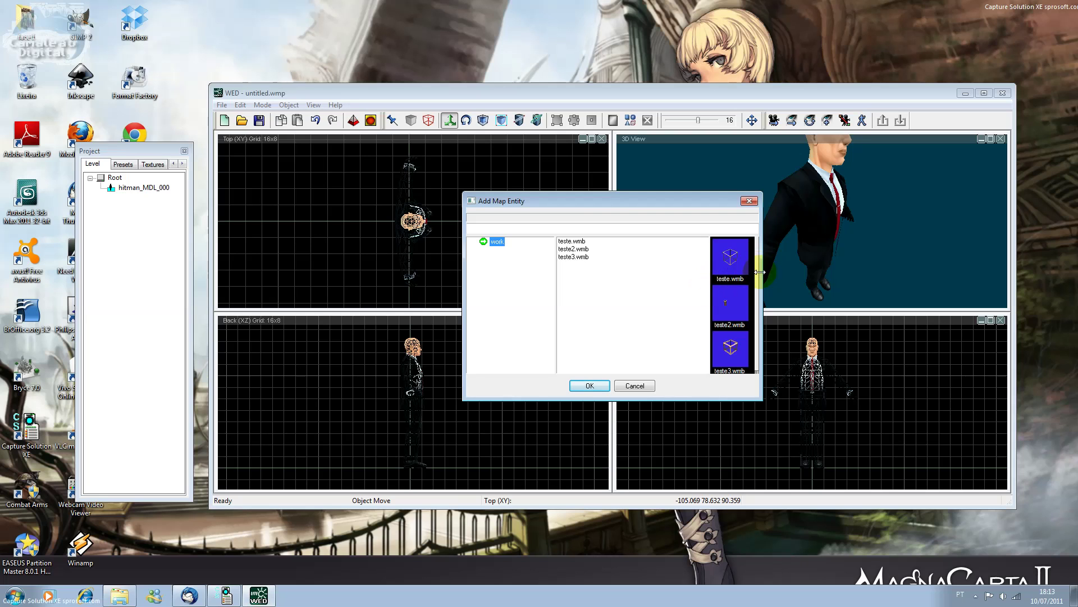
pyautogui.click(743, 273)
pyautogui.click(590, 385)
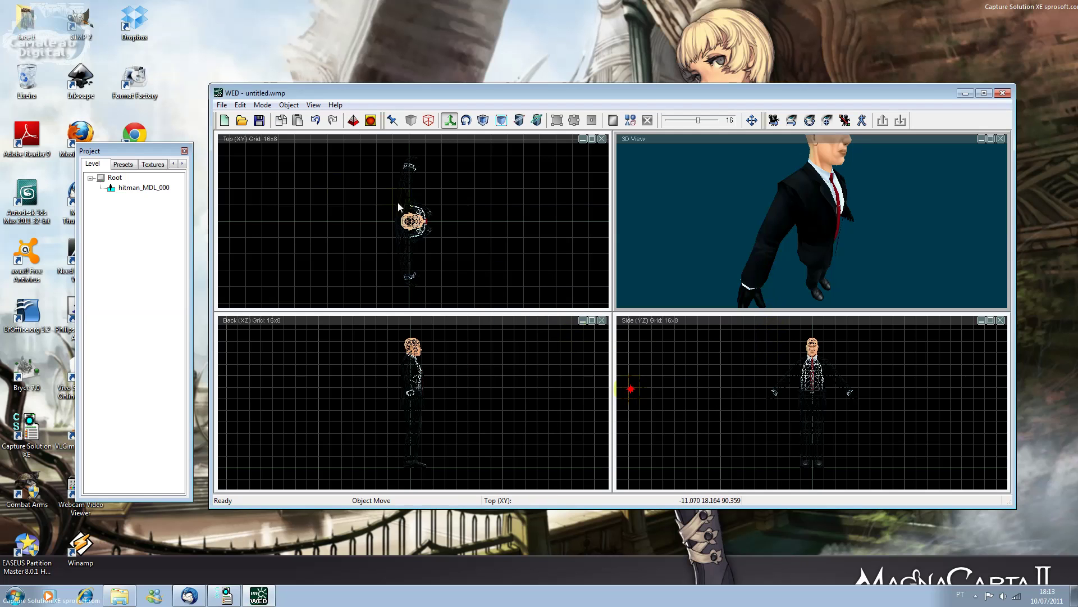
# Add predator.MDL from the work folder and place it beside the hitman at position 64, 0, 80.
pyautogui.click(289, 105)
pyautogui.click(339, 248)
pyautogui.click(498, 241)
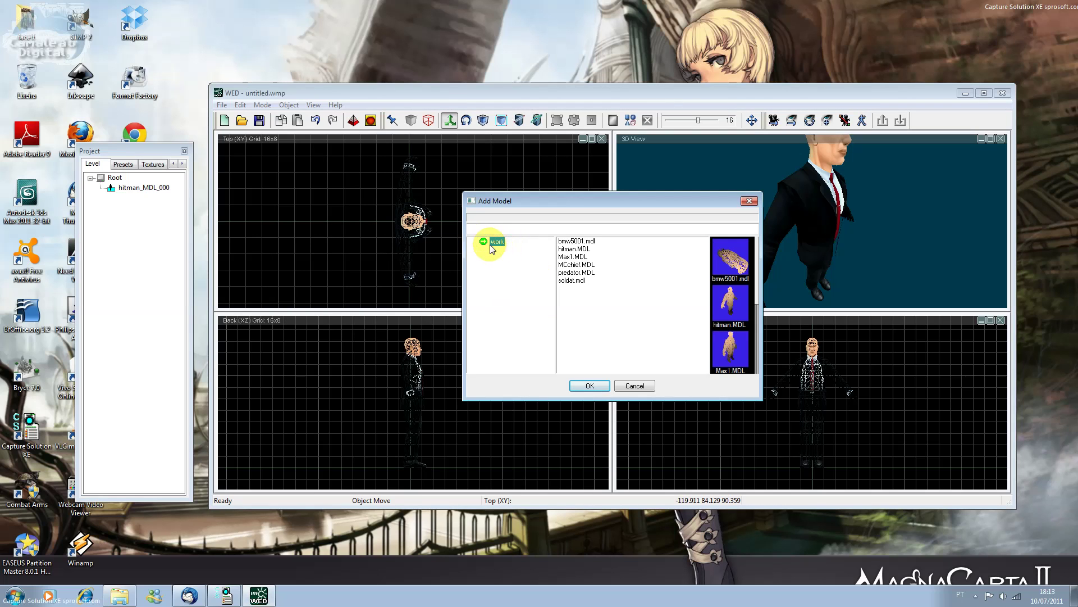
pyautogui.click(583, 272)
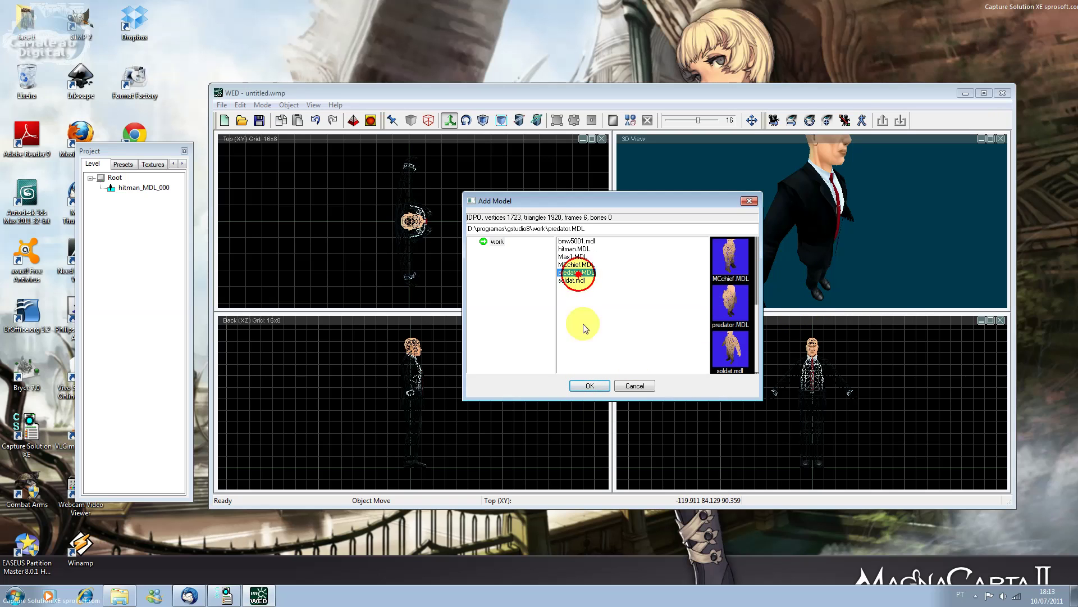
pyautogui.click(589, 386)
pyautogui.moveTo(442, 399)
pyautogui.mouseDown()
pyautogui.moveTo(487, 396)
pyautogui.moveTo(457, 373)
pyautogui.mouseUp()
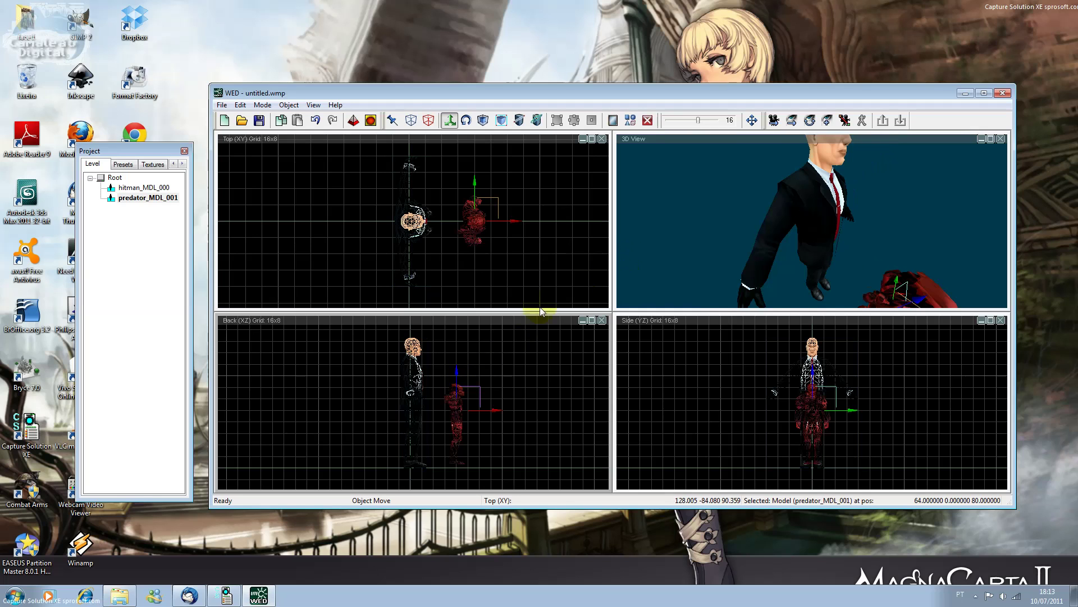
# Open the predator model's properties, undock them as a floating window over the 3D view, and show the position settings.
pyautogui.rightClick(459, 397)
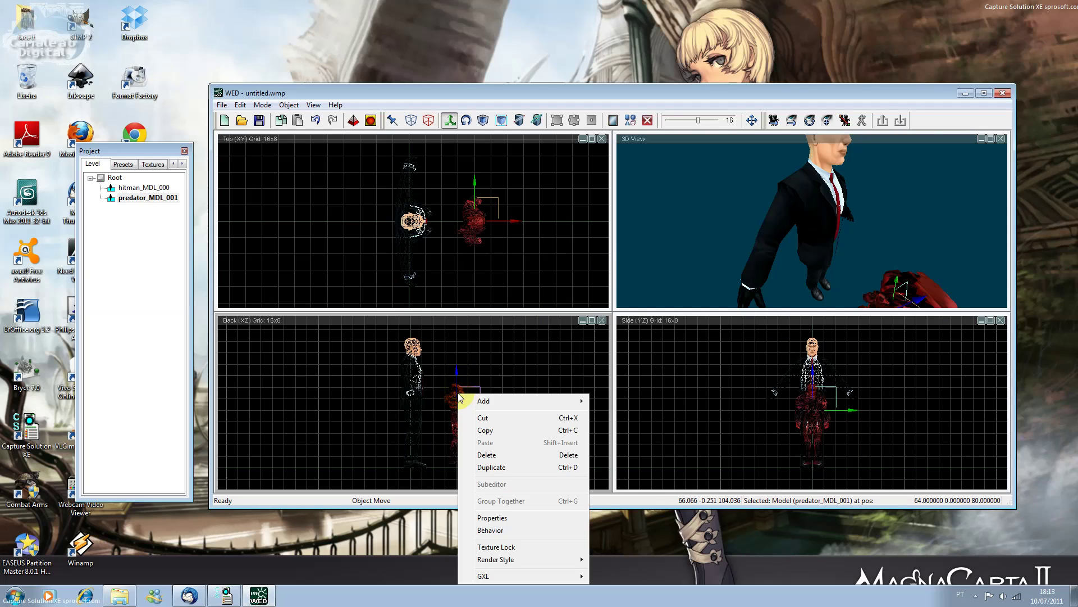
pyautogui.click(501, 516)
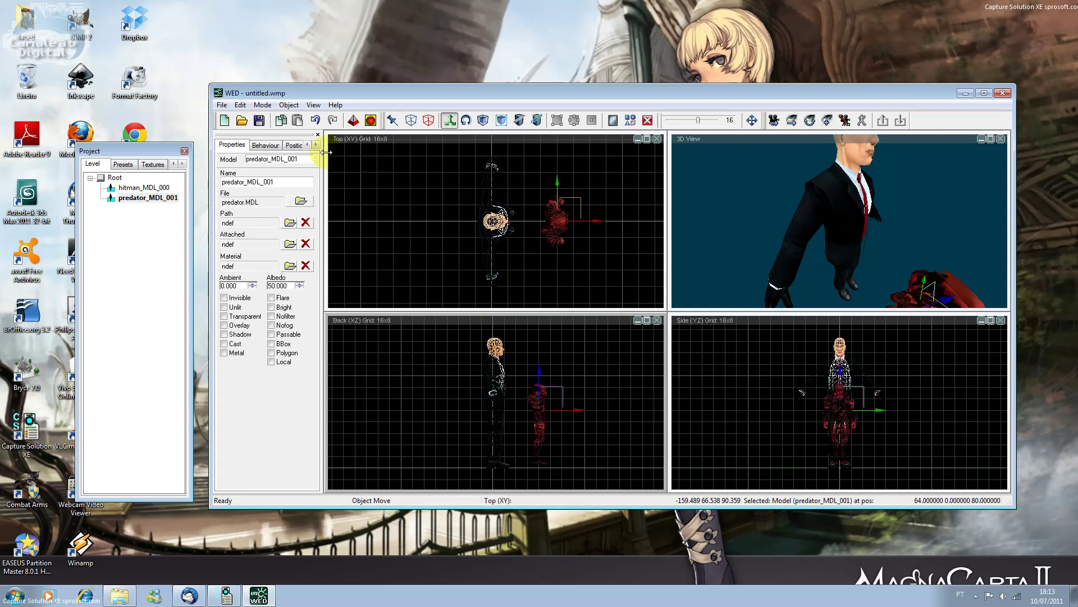
pyautogui.moveTo(268, 139); pyautogui.dragTo(690, 234)
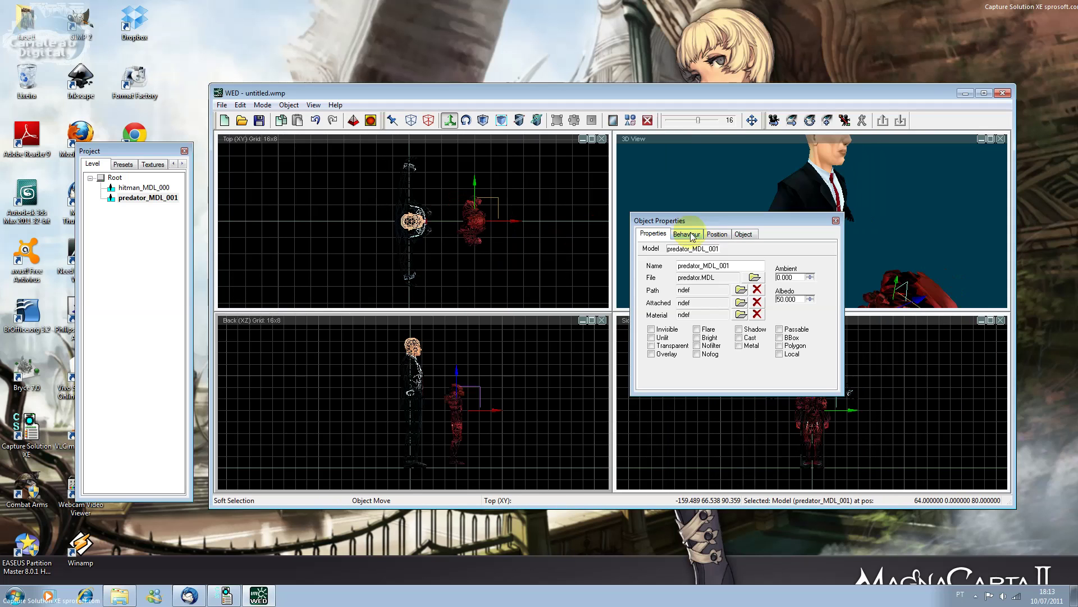
pyautogui.click(717, 233)
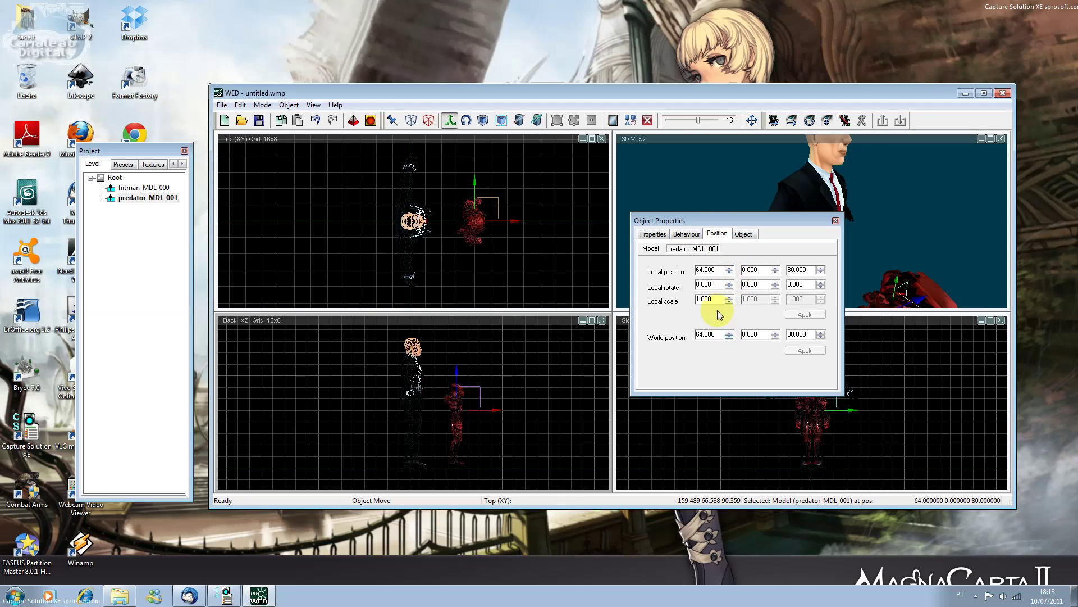
# Try a local X position of 77 and a world X position of 70 for the predator without applying them.
pyautogui.doubleClick(705, 285)
pyautogui.doubleClick(729, 267)
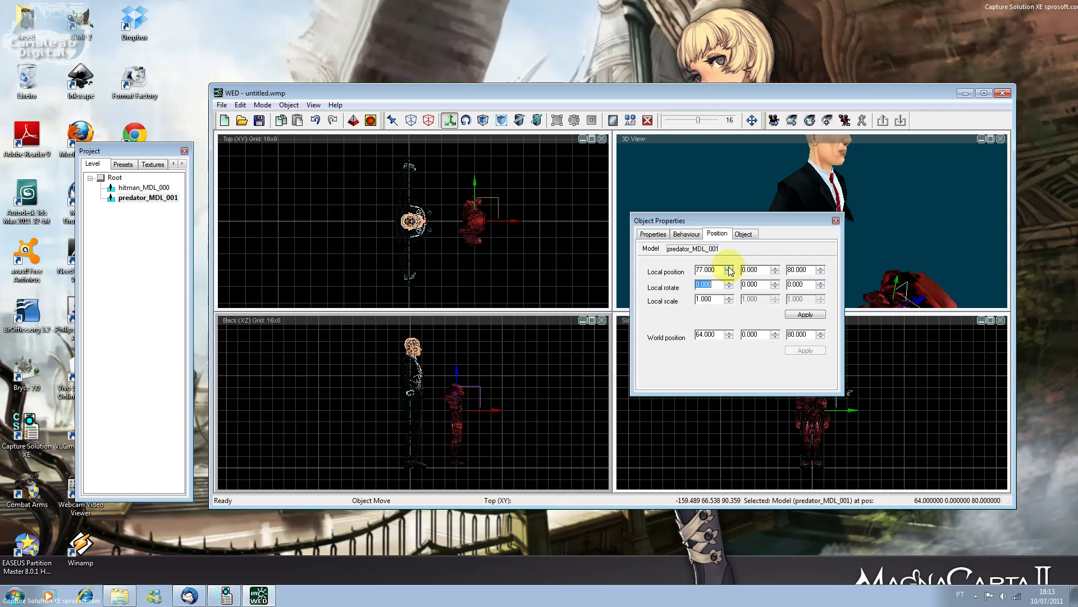
pyautogui.doubleClick(705, 270)
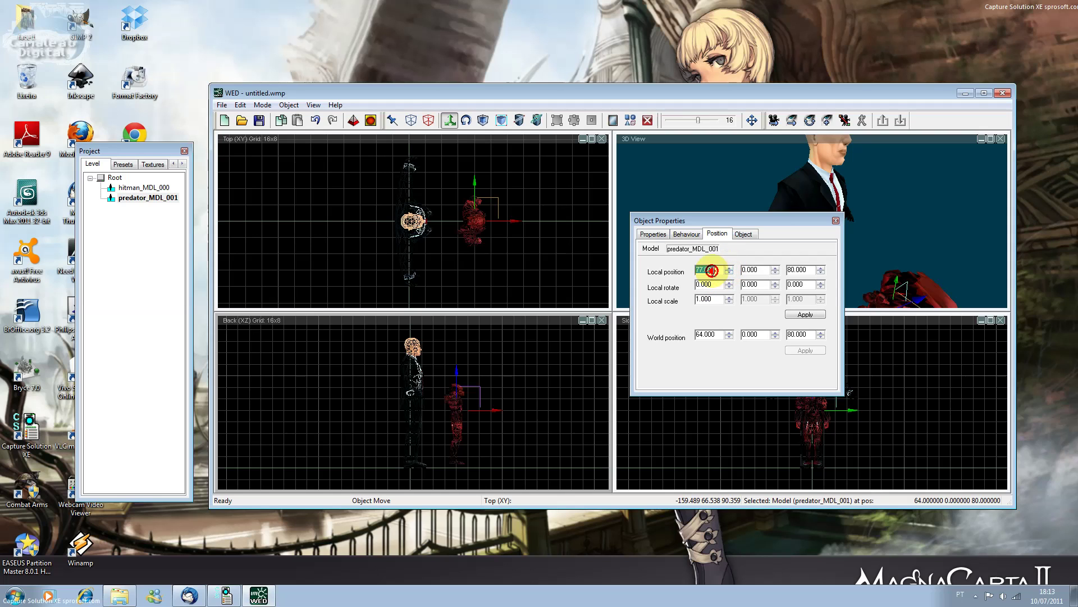
pyautogui.click(729, 332)
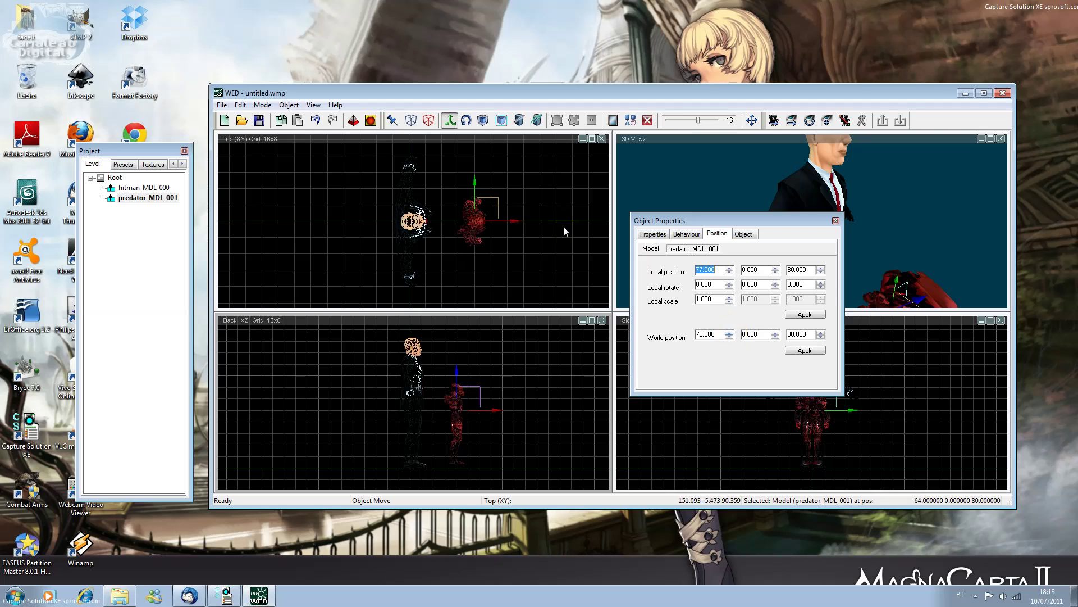
pyautogui.click(474, 183)
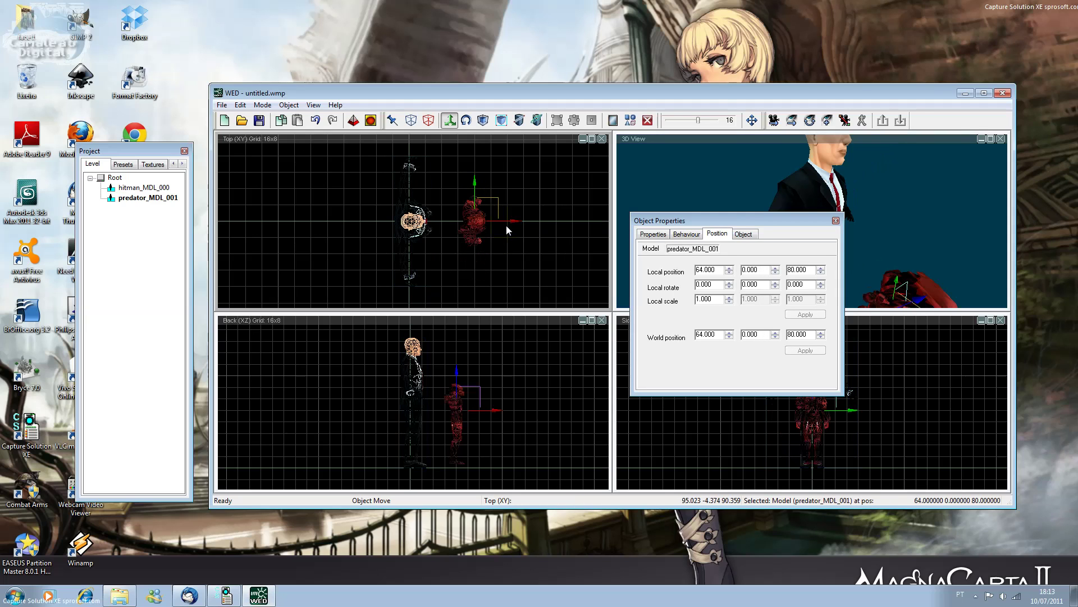
# Apply a local X position of 0 and a local scale of 2.1 to the predator.
pyautogui.click(728, 268)
pyautogui.doubleClick(722, 271)
pyautogui.write('0')
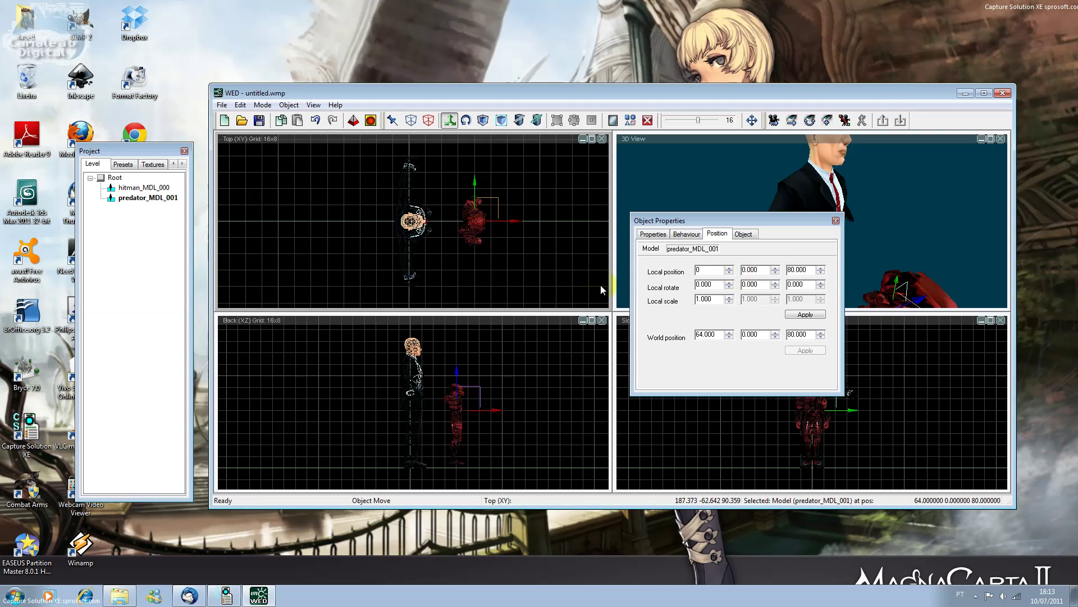
pyautogui.doubleClick(709, 284)
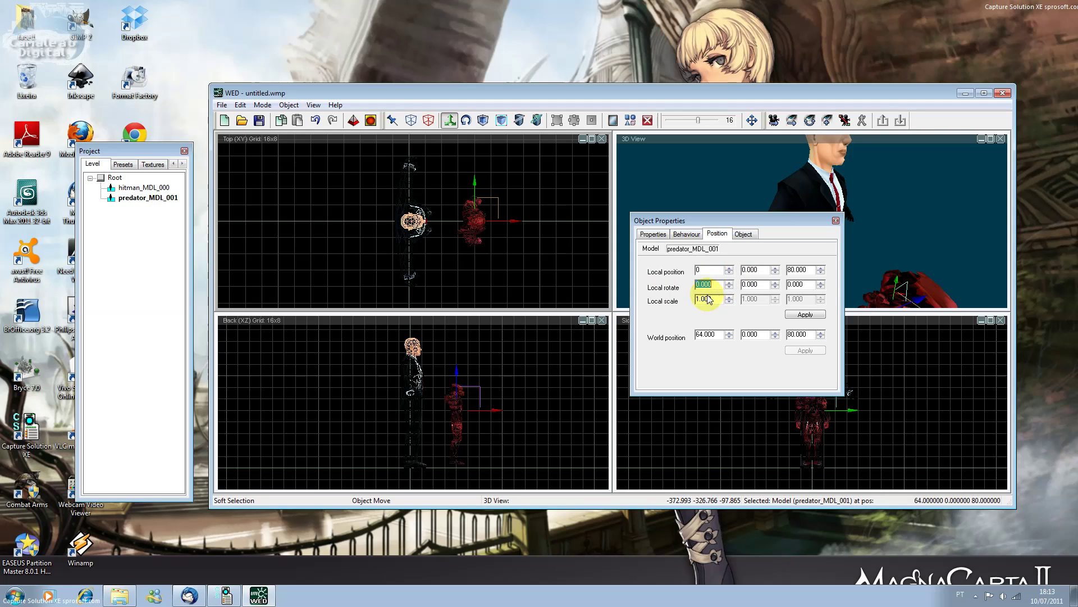
pyautogui.click(728, 296)
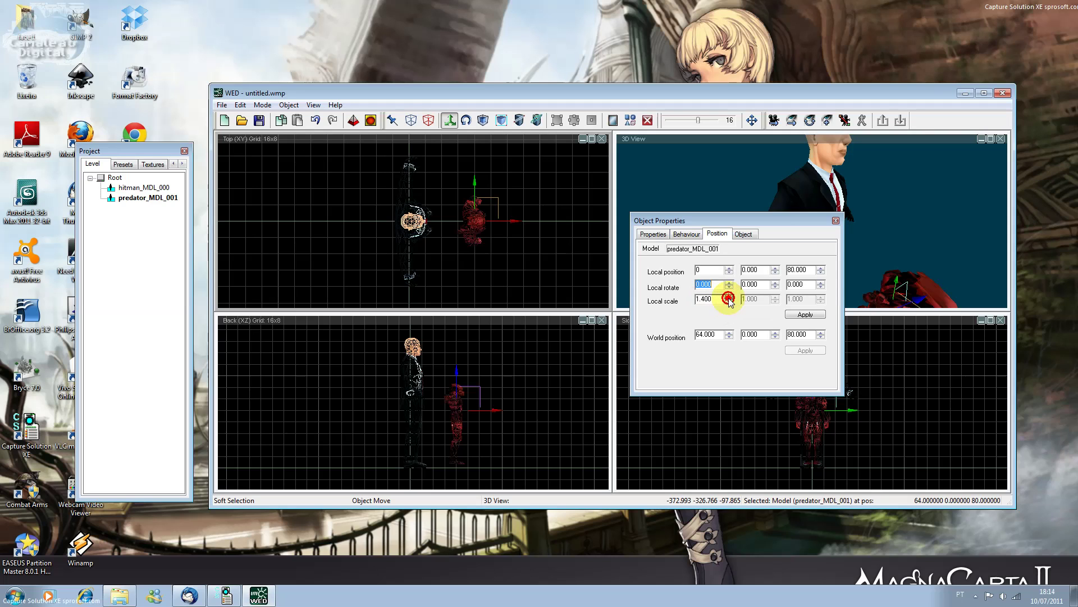
pyautogui.click(729, 297)
pyautogui.click(728, 297)
pyautogui.click(728, 297)
pyautogui.click(729, 297)
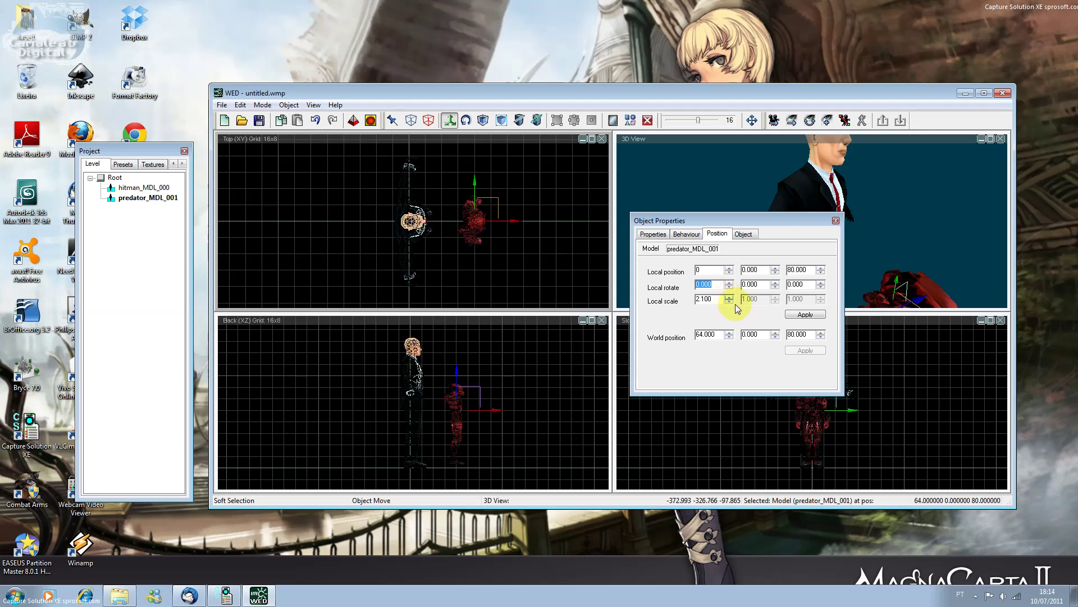
pyautogui.click(805, 315)
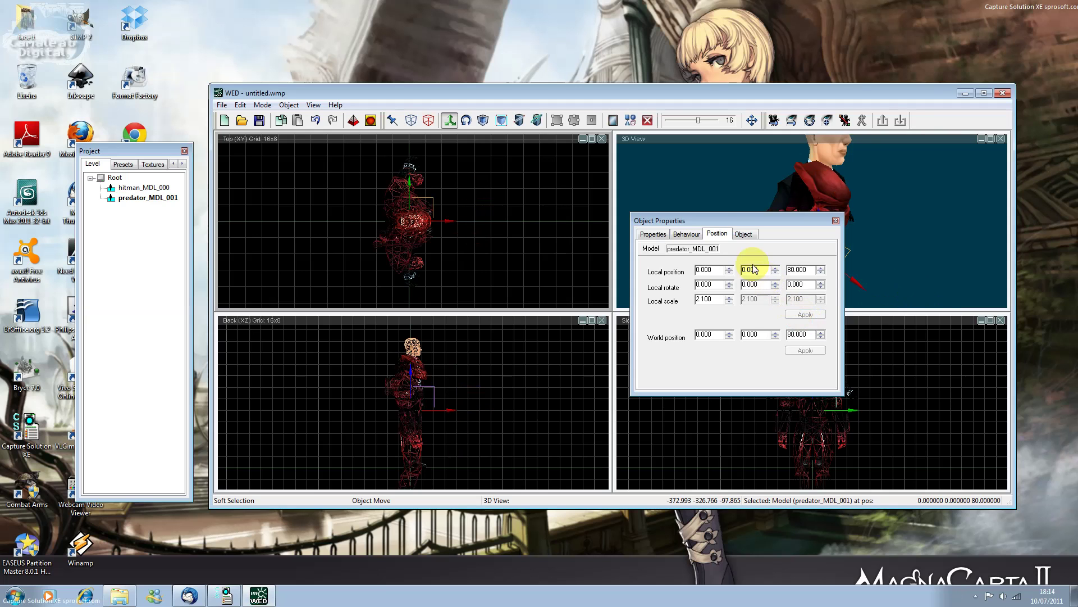
# Shift the properties window off the models and move the predator beside the hitman to position 64, 0, 160.
pyautogui.moveTo(720, 222); pyautogui.dragTo(643, 258)
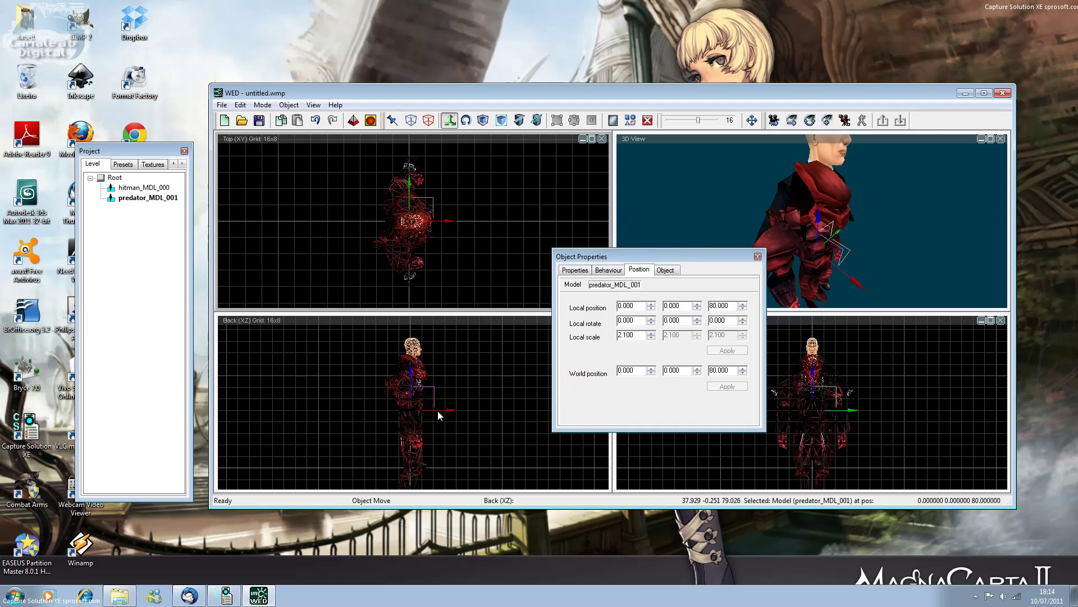
pyautogui.moveTo(444, 409); pyautogui.dragTo(459, 321)
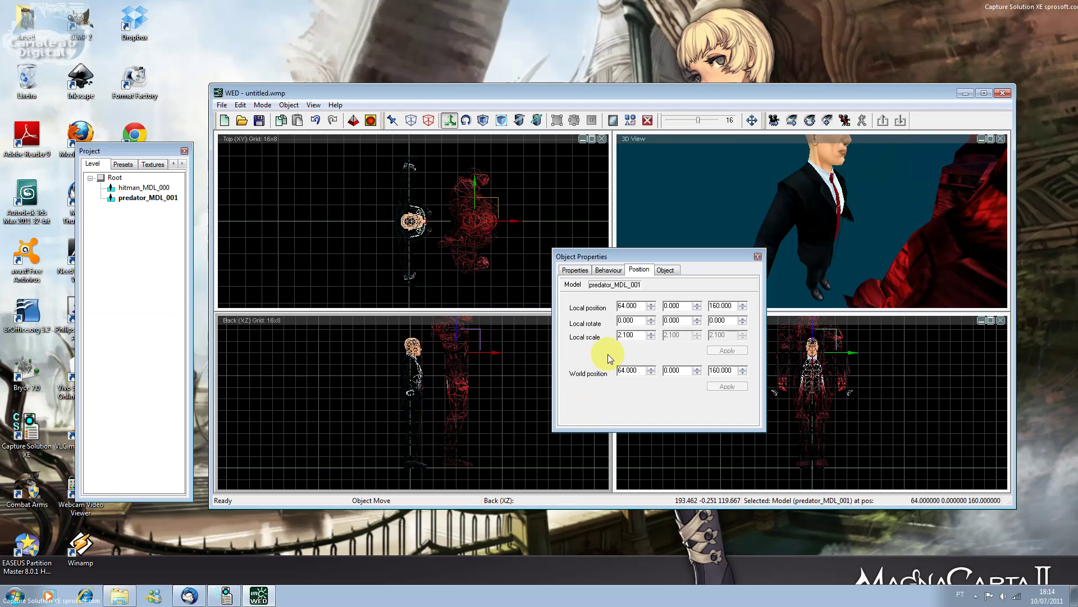
# Apply a local scale of 1.5 and a local rotation of 70, 335, 20 to the predator, and inspect it in the 3D view.
pyautogui.click(650, 338)
pyautogui.click(651, 337)
pyautogui.click(651, 337)
pyautogui.click(650, 337)
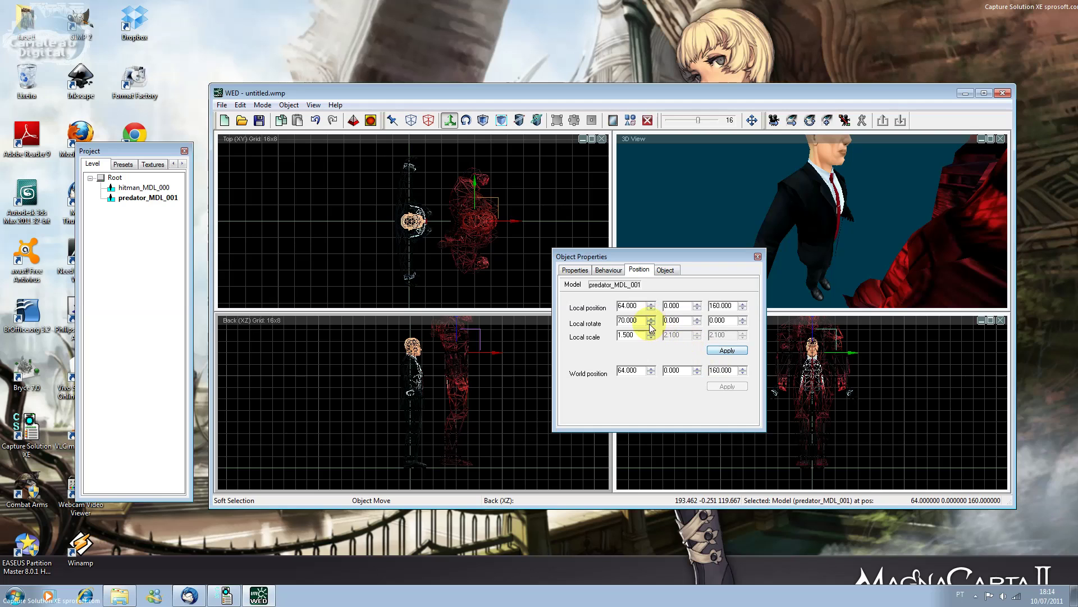
pyautogui.click(697, 321)
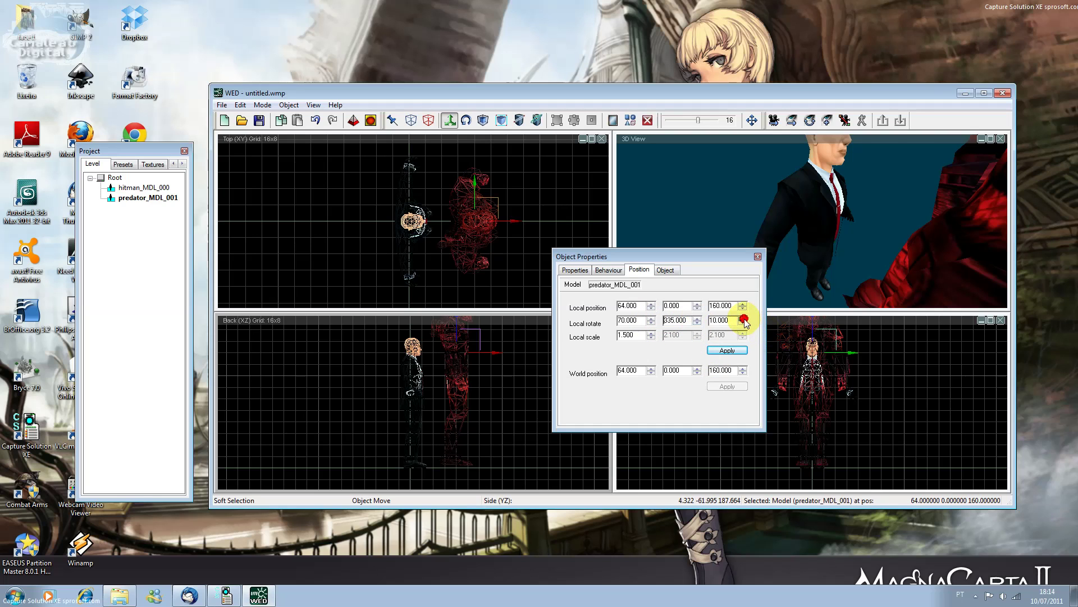
pyautogui.click(730, 350)
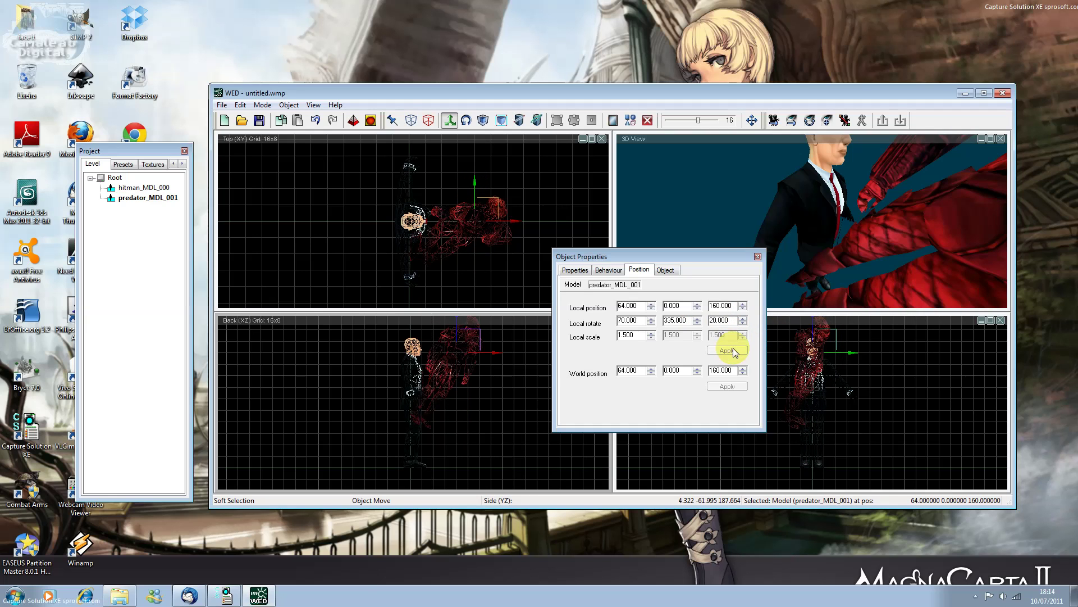
pyautogui.moveTo(769, 263)
pyautogui.mouseDown(button='right')
pyautogui.moveTo(719, 214)
pyautogui.moveTo(849, 256)
pyautogui.mouseUp(button='right')
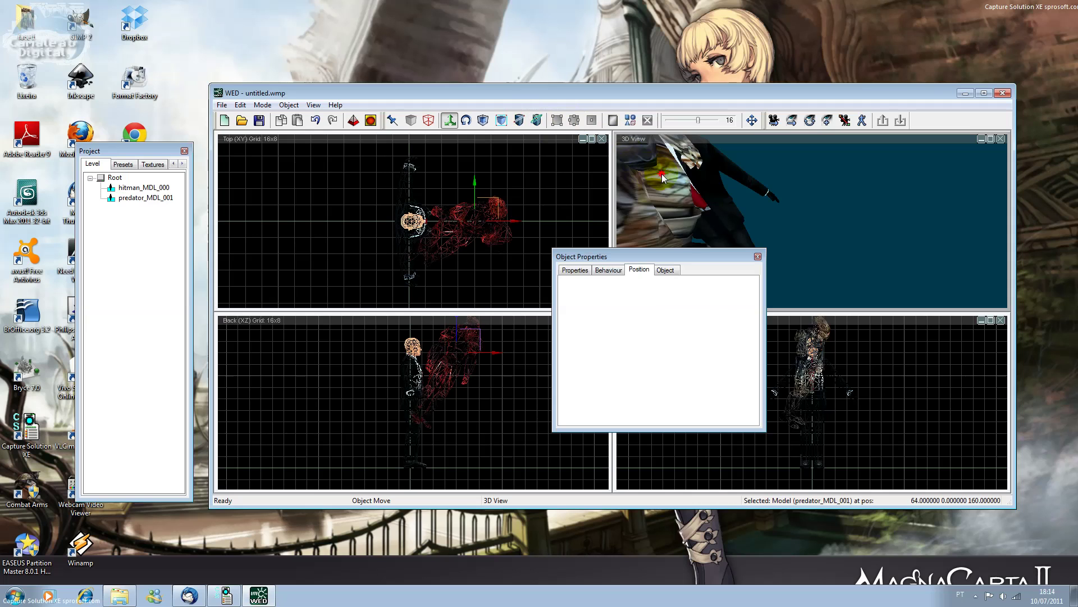
pyautogui.moveTo(768, 193)
pyautogui.mouseDown(button='right')
pyautogui.moveTo(753, 191)
pyautogui.moveTo(824, 182)
pyautogui.moveTo(717, 181)
pyautogui.moveTo(702, 213)
pyautogui.mouseUp(button='right')
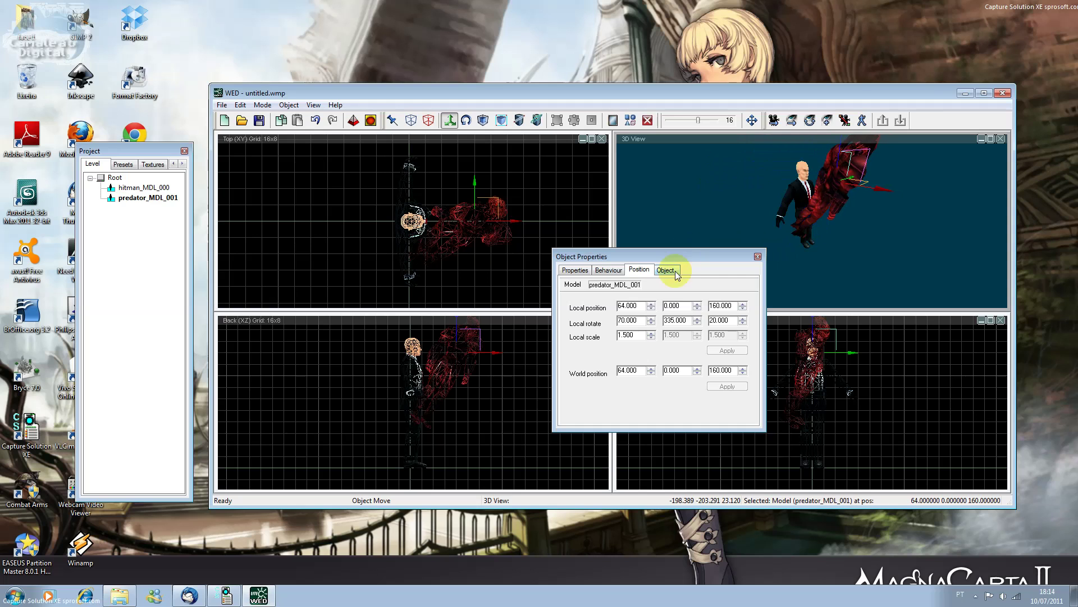
# Reset the predator's local rotation to 0 on all three axes and apply it.
pyautogui.doubleClick(635, 320)
pyautogui.write('0')
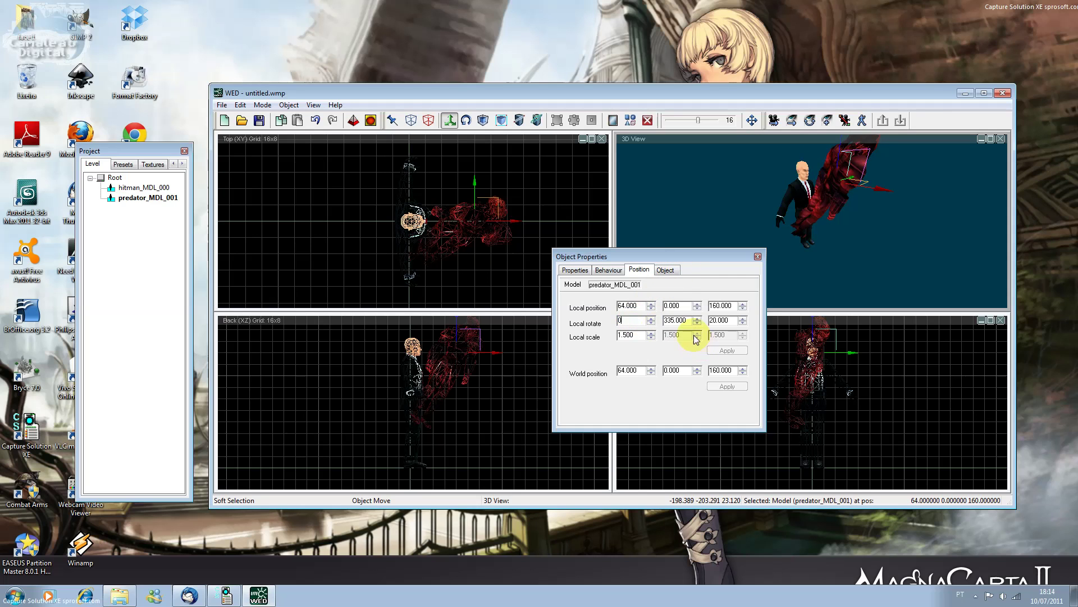
pyautogui.doubleClick(679, 320)
pyautogui.write('0')
pyautogui.doubleClick(721, 320)
pyautogui.write('0')
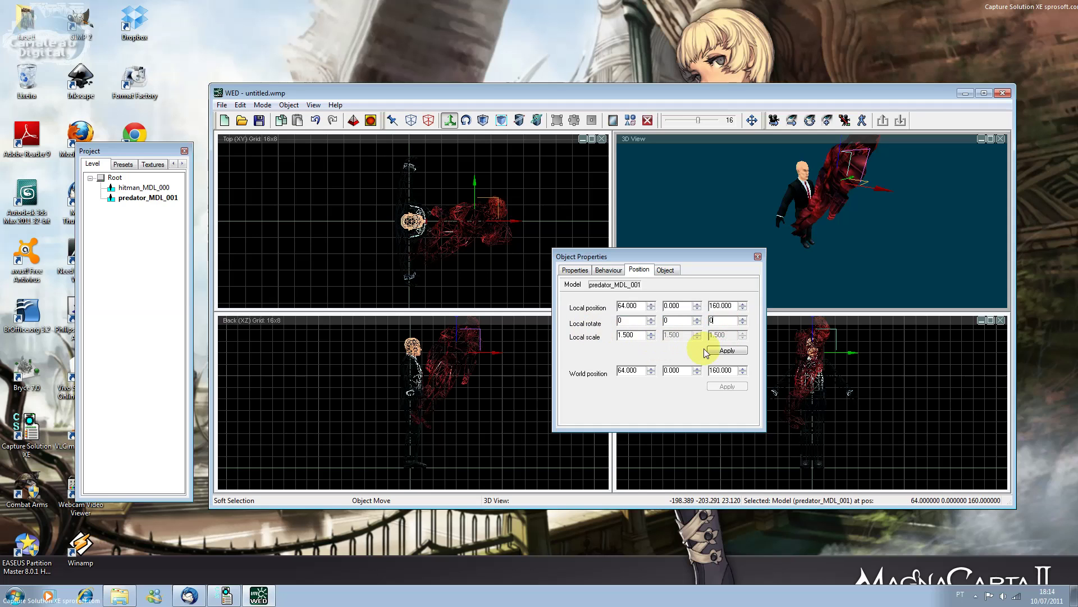
pyautogui.click(721, 349)
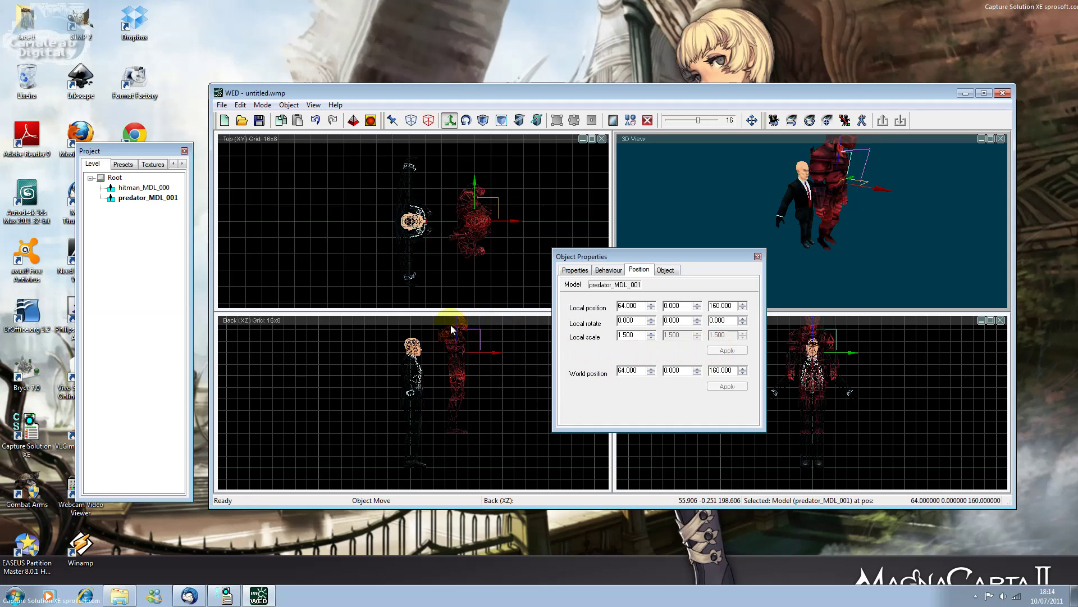
# Apply world Z positions of 151, 50 and finally 80 to the predator.
pyautogui.click(744, 374)
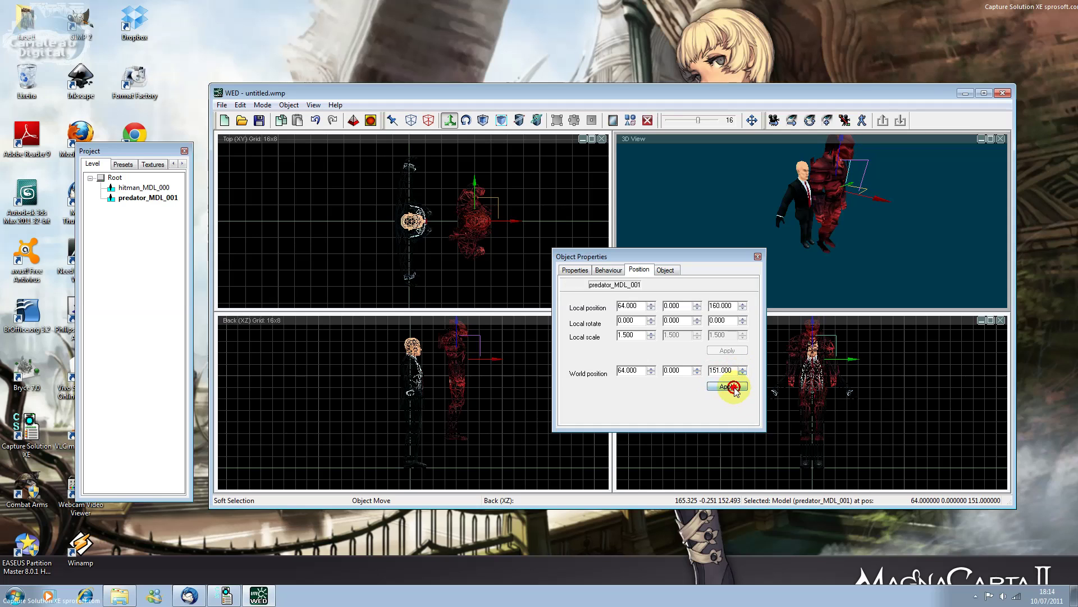
pyautogui.doubleClick(733, 371)
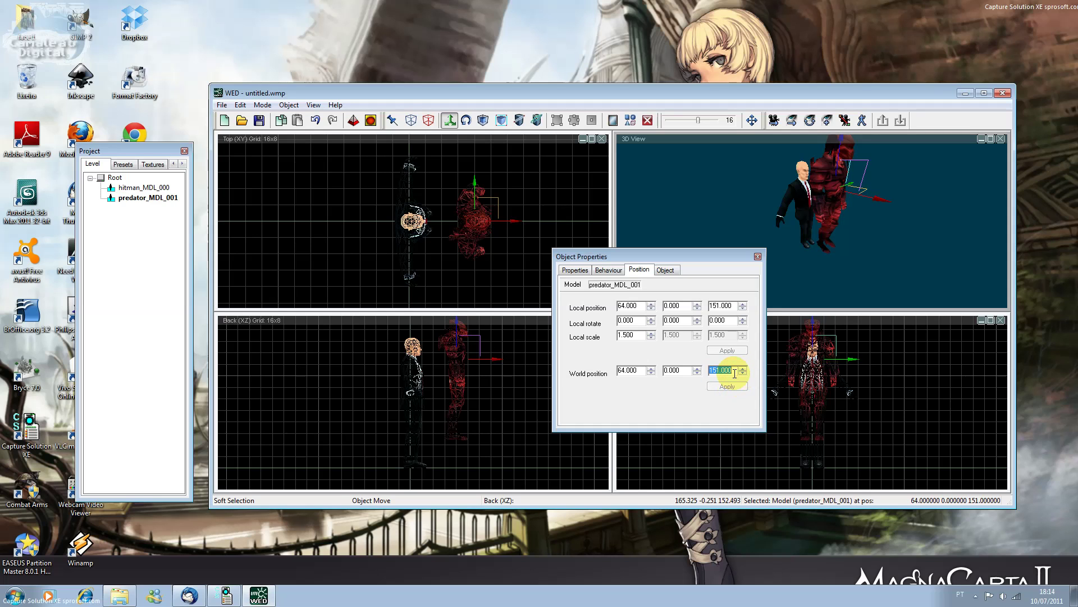
pyautogui.write('50')
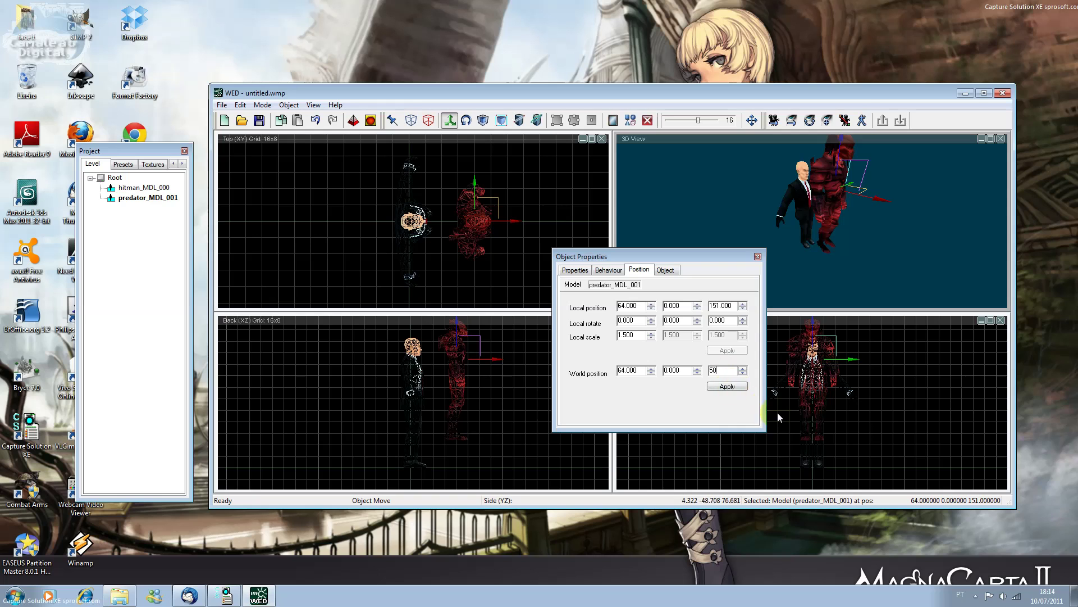
pyautogui.click(727, 387)
pyautogui.doubleClick(718, 371)
pyautogui.write('80')
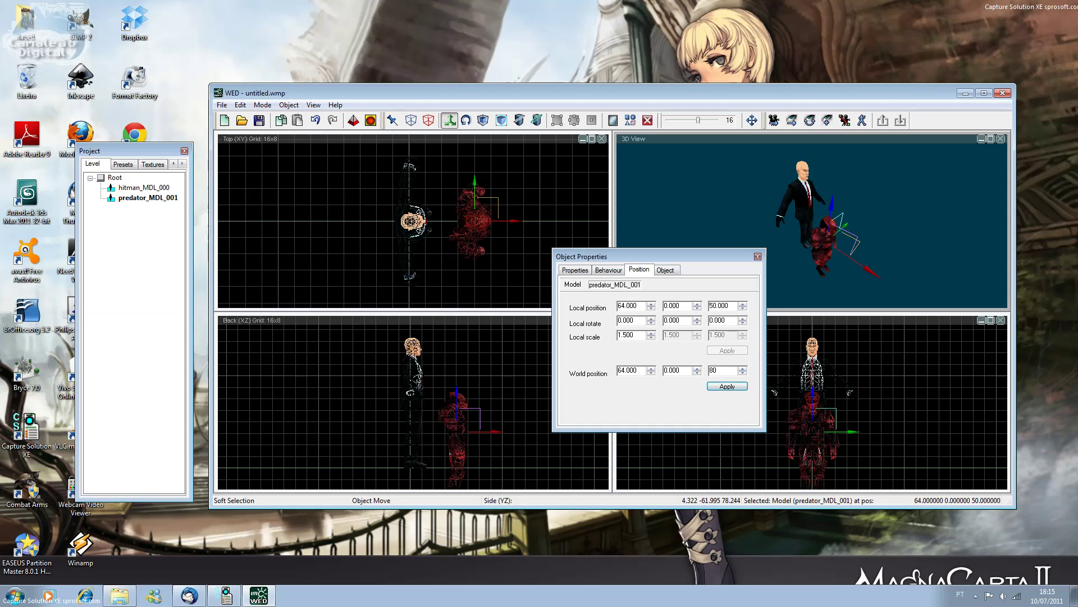
pyautogui.click(726, 384)
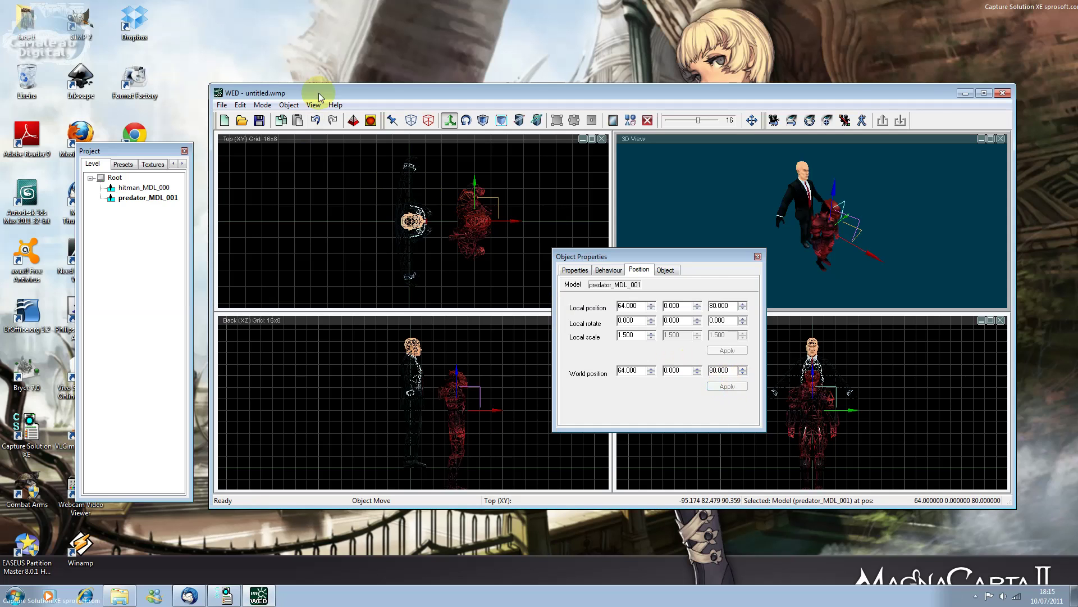
# Close the object properties and raise the predator to a Z position of 112 in the back view with the Move tool.
pyautogui.click(757, 257)
pyautogui.click(449, 120)
pyautogui.moveTo(458, 370); pyautogui.dragTo(457, 345)
# Try the Rotate tool and the Scale tool on the predator in the top view.
pyautogui.click(466, 120)
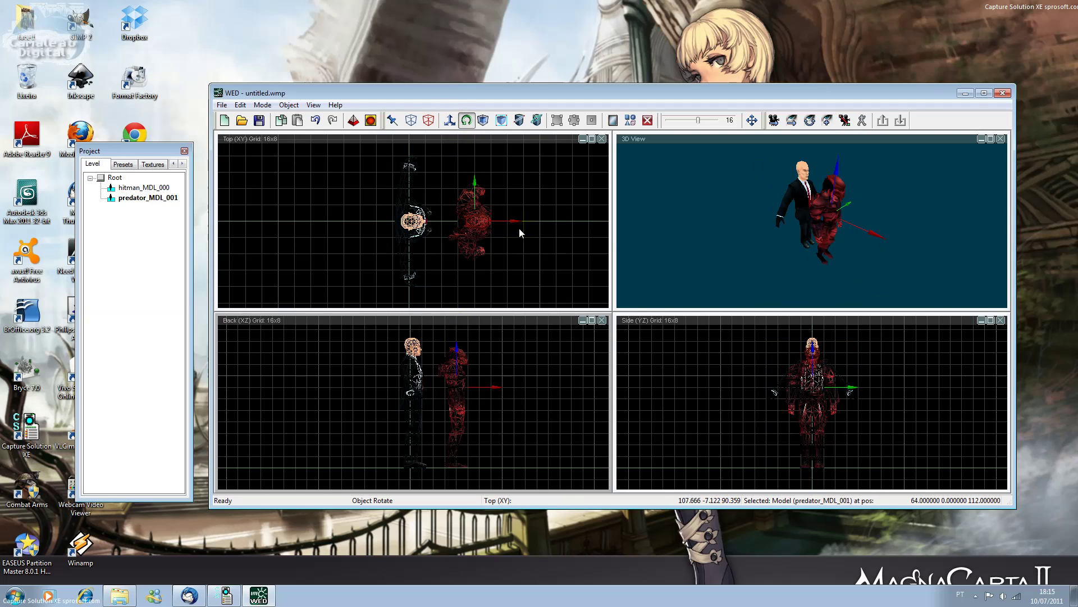
pyautogui.moveTo(514, 221); pyautogui.dragTo(514, 220)
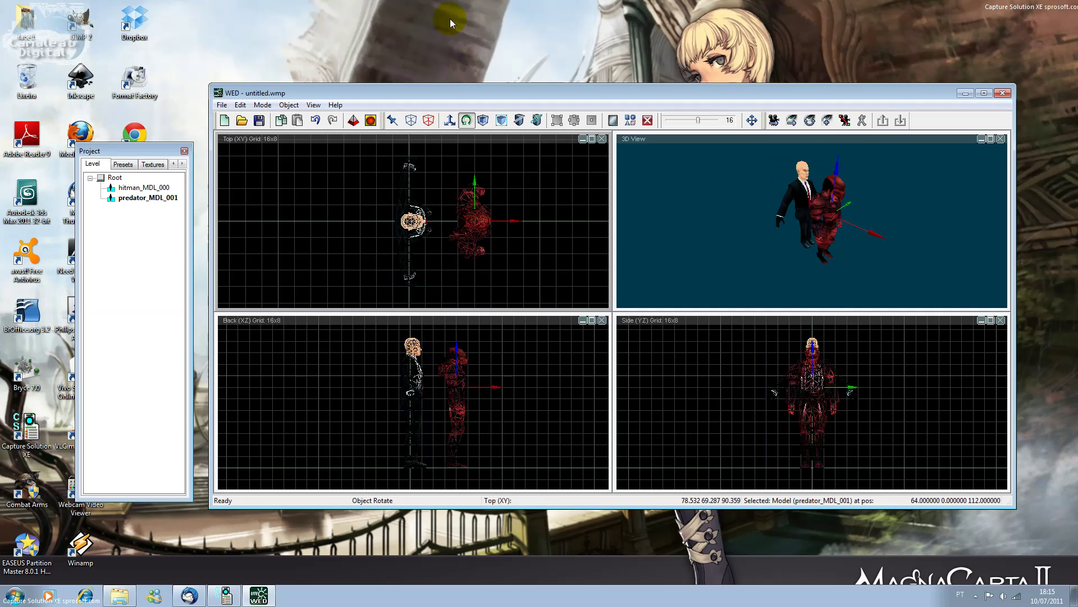
pyautogui.click(484, 120)
pyautogui.moveTo(487, 212)
pyautogui.mouseDown()
pyautogui.moveTo(477, 162)
pyautogui.moveTo(487, 201)
pyautogui.mouseUp()
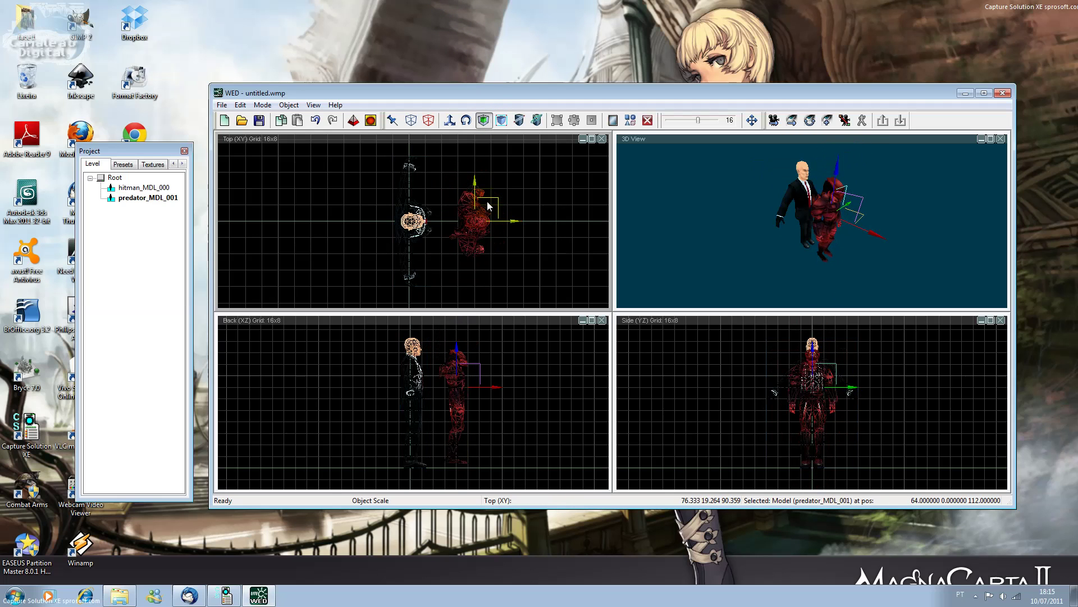
pyautogui.scroll(2, 487, 201)
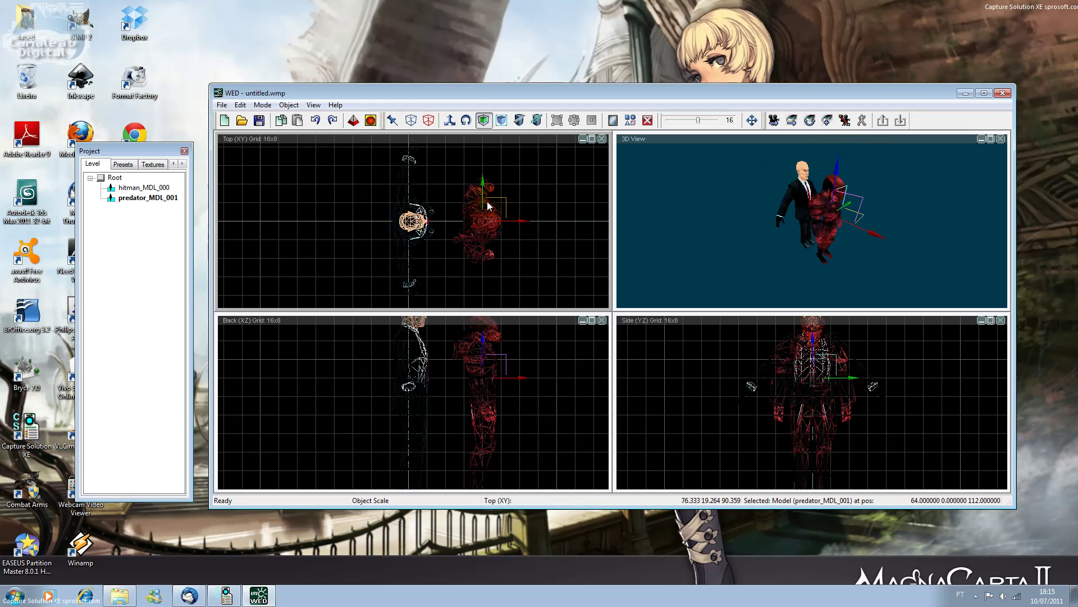
# Deselect the predator and orbit the 3D view to examine its textured model.
pyautogui.click(755, 258)
pyautogui.moveTo(755, 258); pyautogui.dragTo(873, 174)
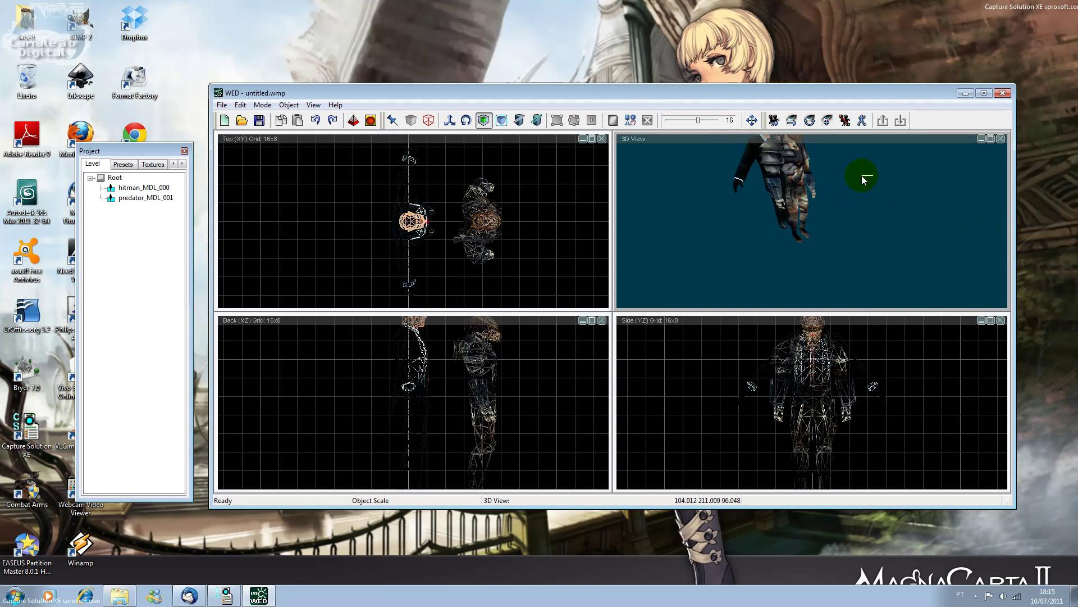
pyautogui.click(808, 122)
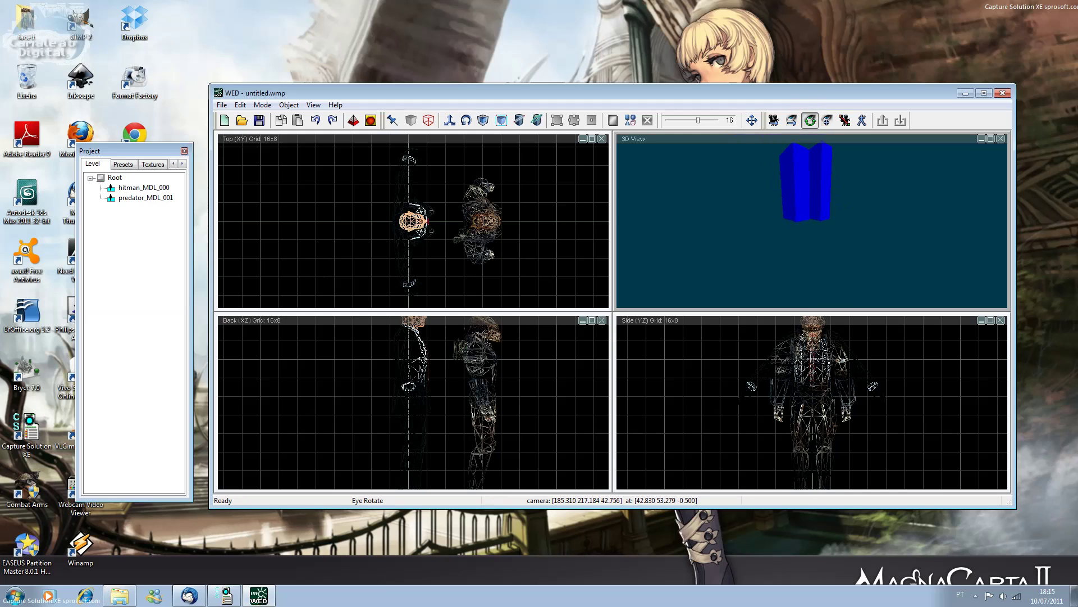
pyautogui.moveTo(834, 193); pyautogui.dragTo(834, 193)
# Maximize the WED window, centre the views on the predator, and move the 3D camera close to it.
pyautogui.click(984, 92)
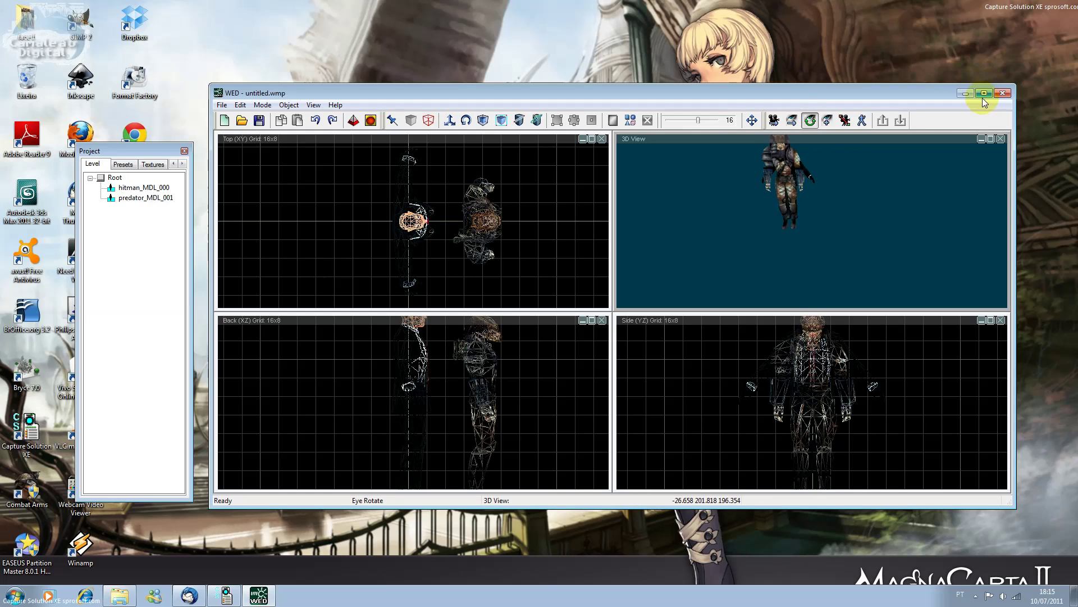
pyautogui.rightClick(131, 200)
pyautogui.click(163, 209)
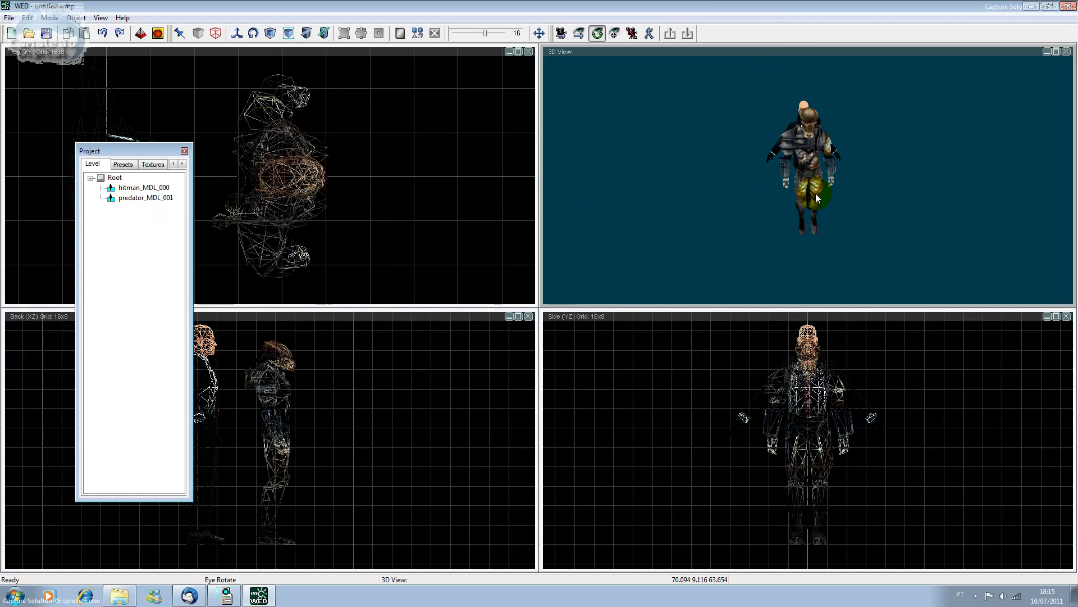
pyautogui.moveTo(756, 194); pyautogui.dragTo(758, 180)
pyautogui.click(579, 33)
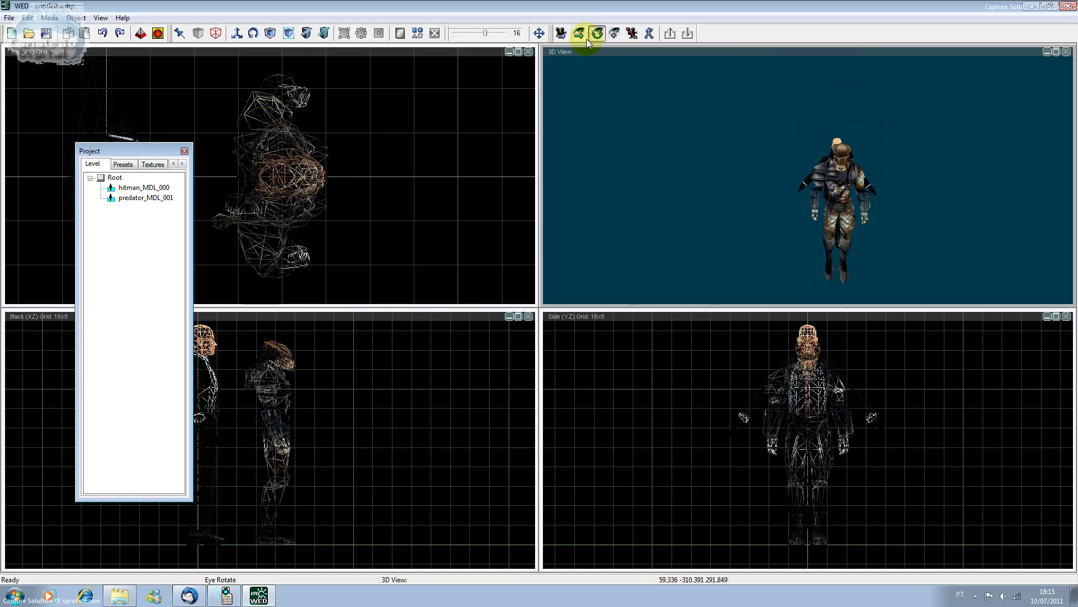
pyautogui.moveTo(842, 191)
pyautogui.mouseDown()
pyautogui.moveTo(850, 197)
pyautogui.moveTo(835, 201)
pyautogui.mouseUp()
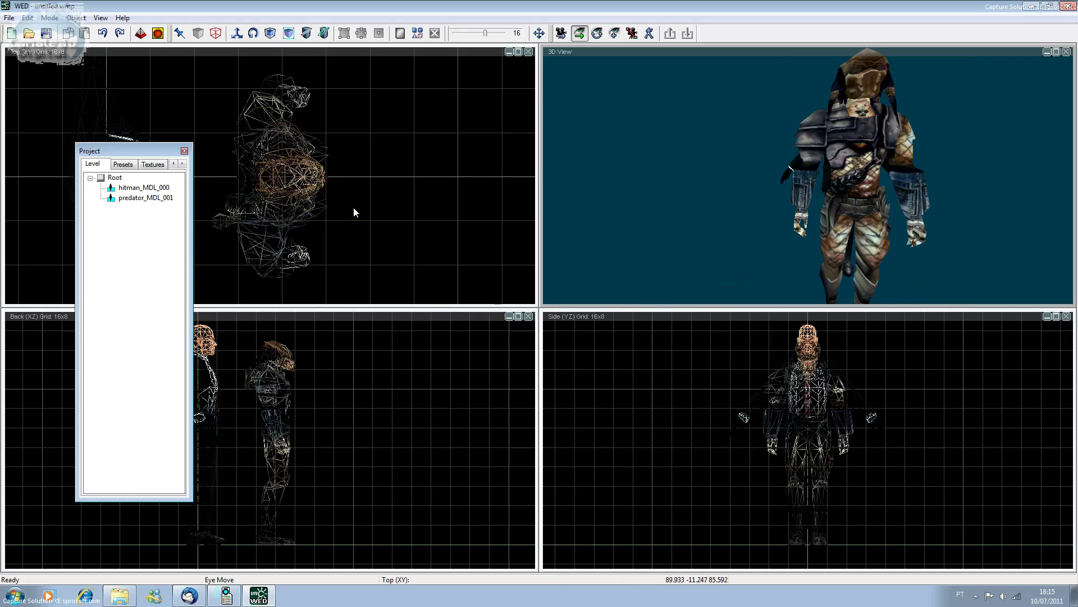
# Reposition the floating Project window and switch the movement restriction to the horizontal direction only.
pyautogui.click(134, 151)
pyautogui.moveTo(134, 152); pyautogui.dragTo(156, 182)
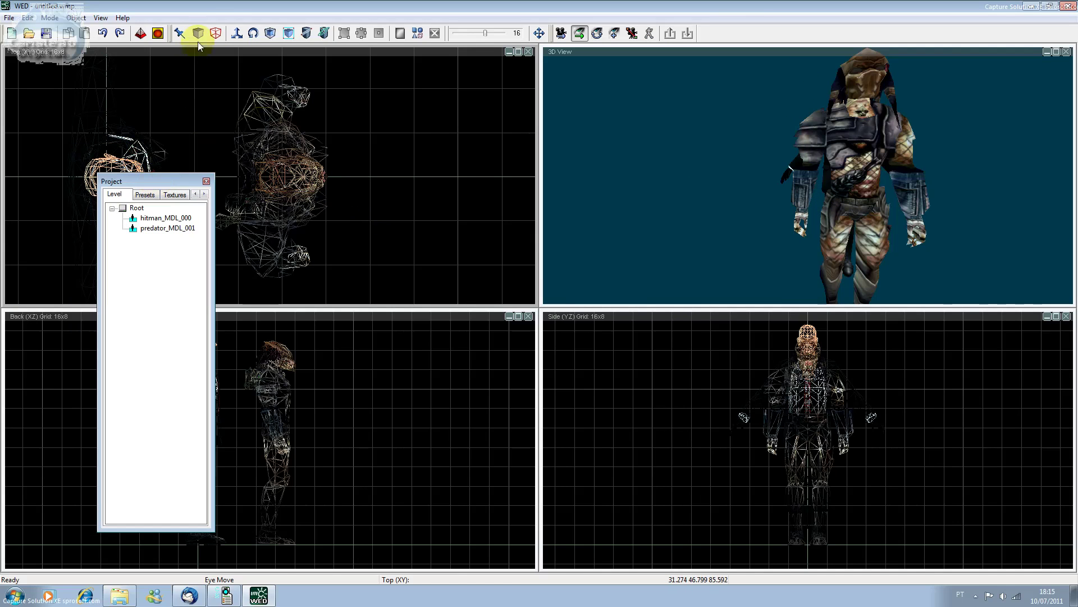
pyautogui.click(540, 33)
pyautogui.click(288, 134)
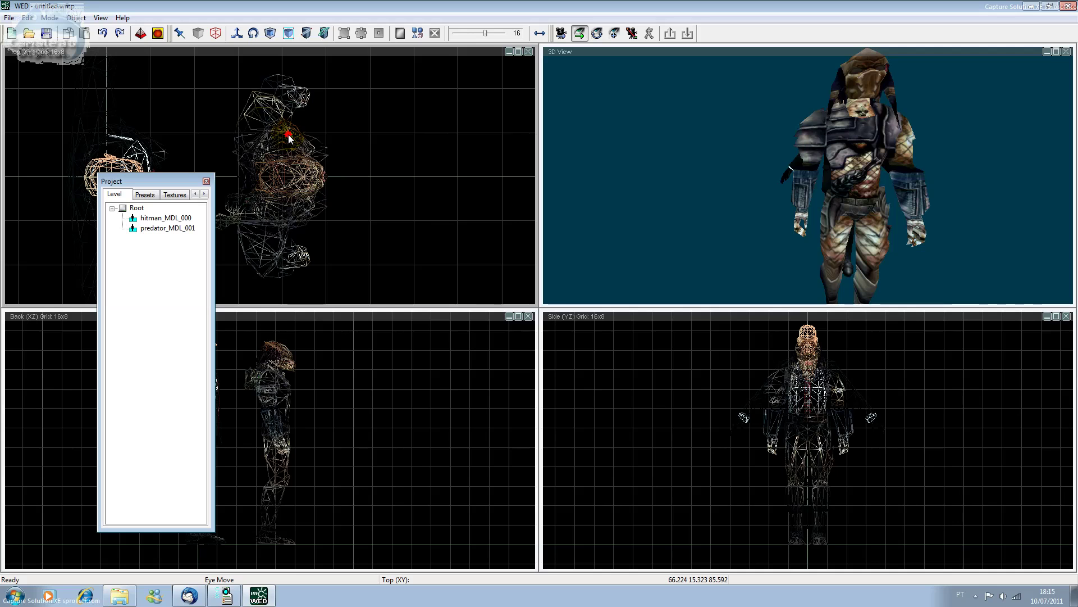
pyautogui.moveTo(635, 133); pyautogui.dragTo(694, 172, button='right')
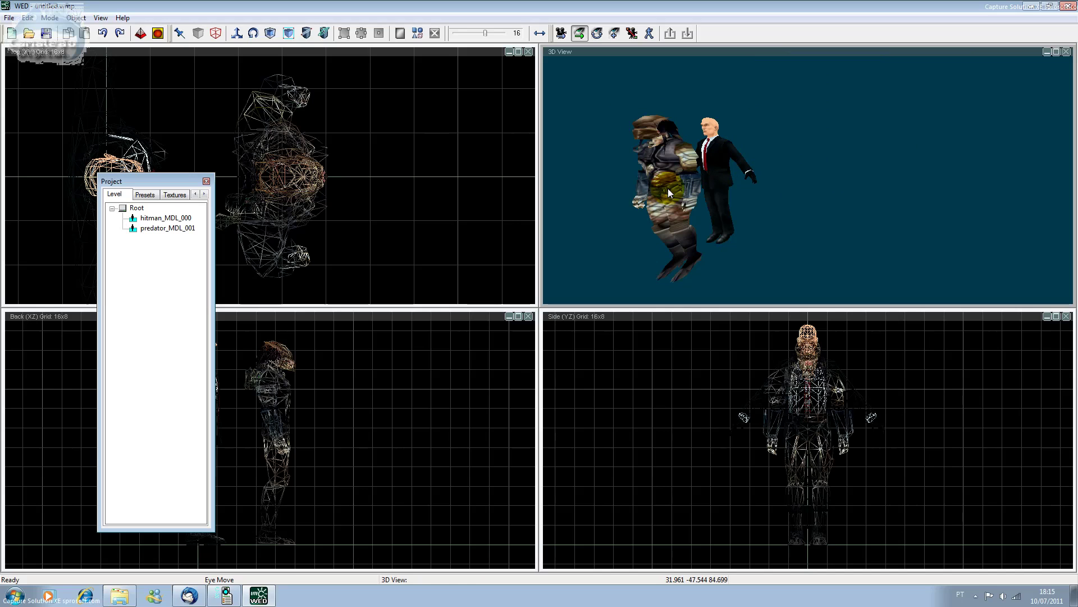
# Add the bmw5001.mdl model from the work folder to the level.
pyautogui.click(76, 17)
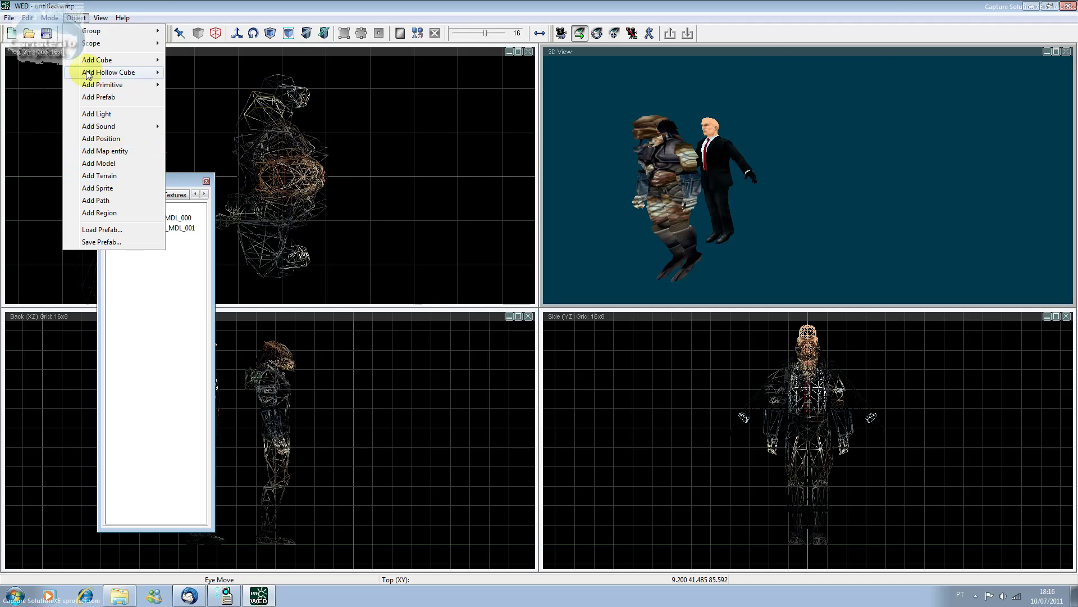
pyautogui.click(120, 163)
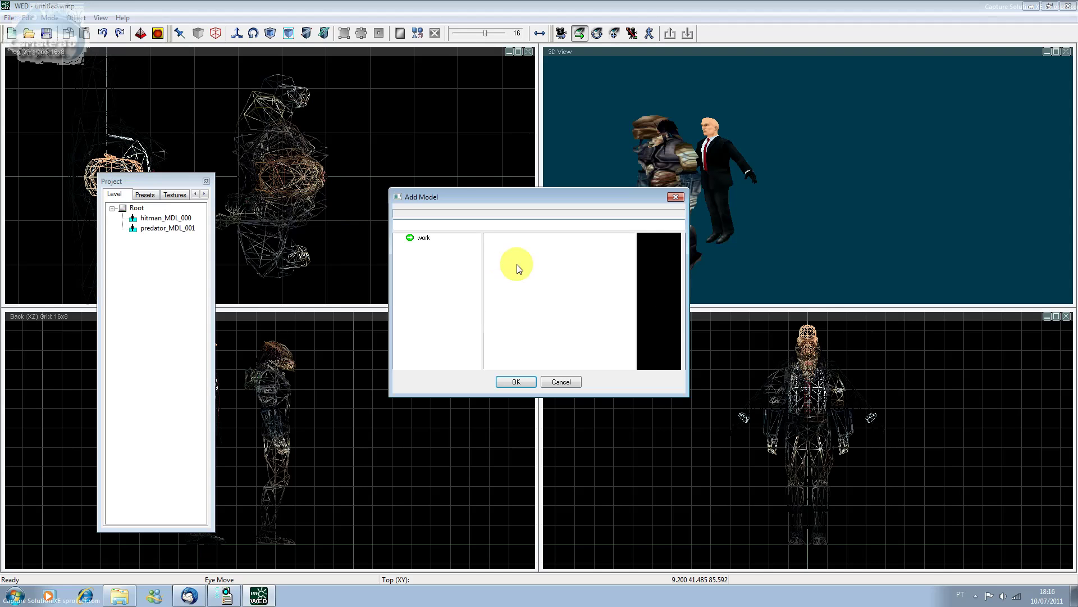
pyautogui.click(443, 238)
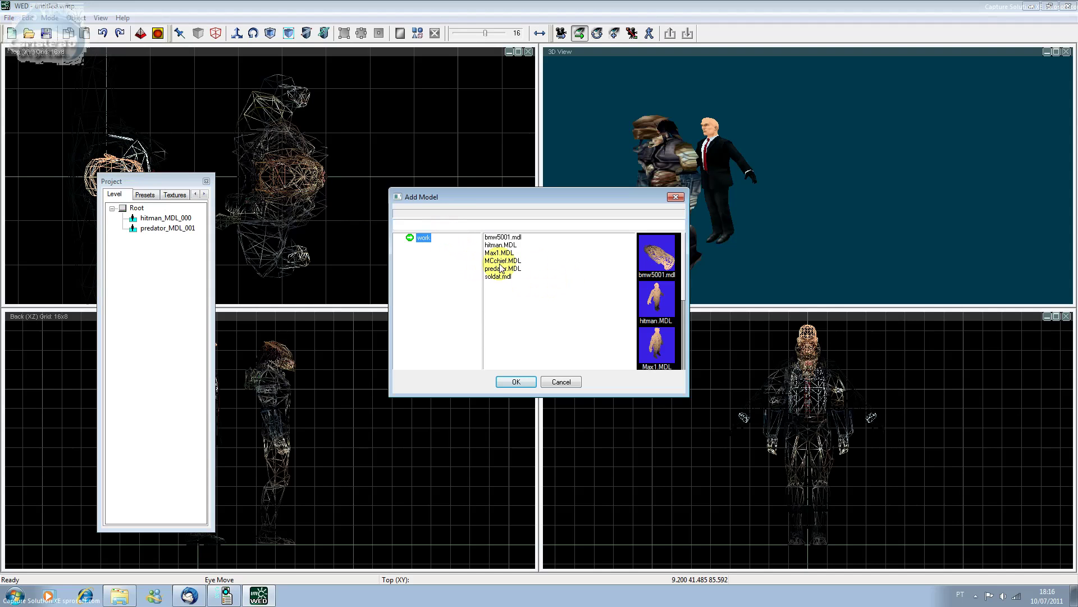
pyautogui.click(503, 237)
pyautogui.click(525, 382)
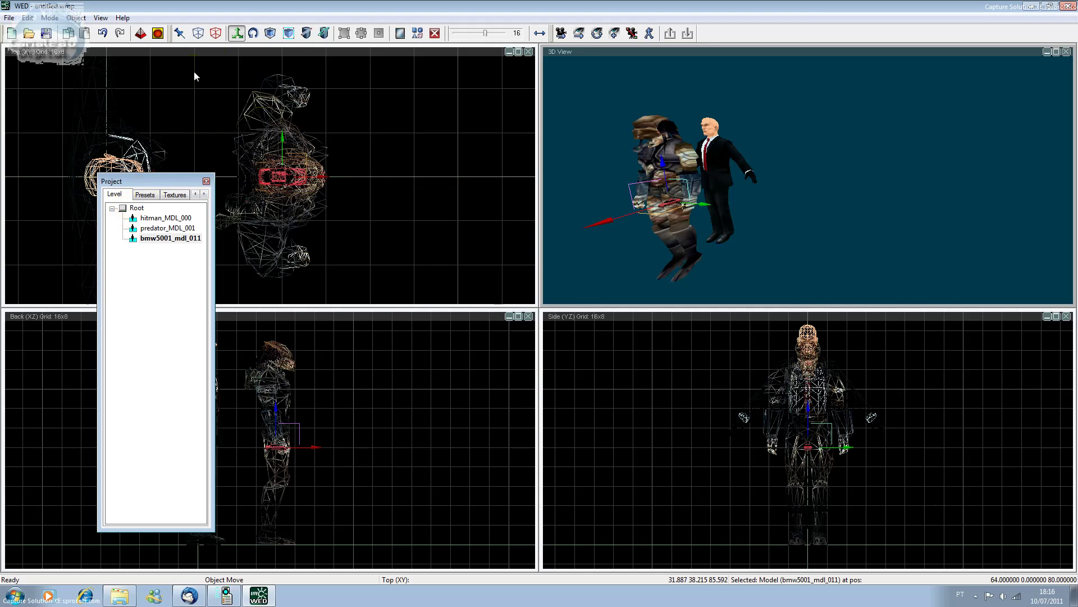
# Scale the BMW model up in the top view and move it sideways clear of the two characters in the side view.
pyautogui.click(271, 33)
pyautogui.moveTo(295, 163); pyautogui.dragTo(195, 58)
pyautogui.click(236, 33)
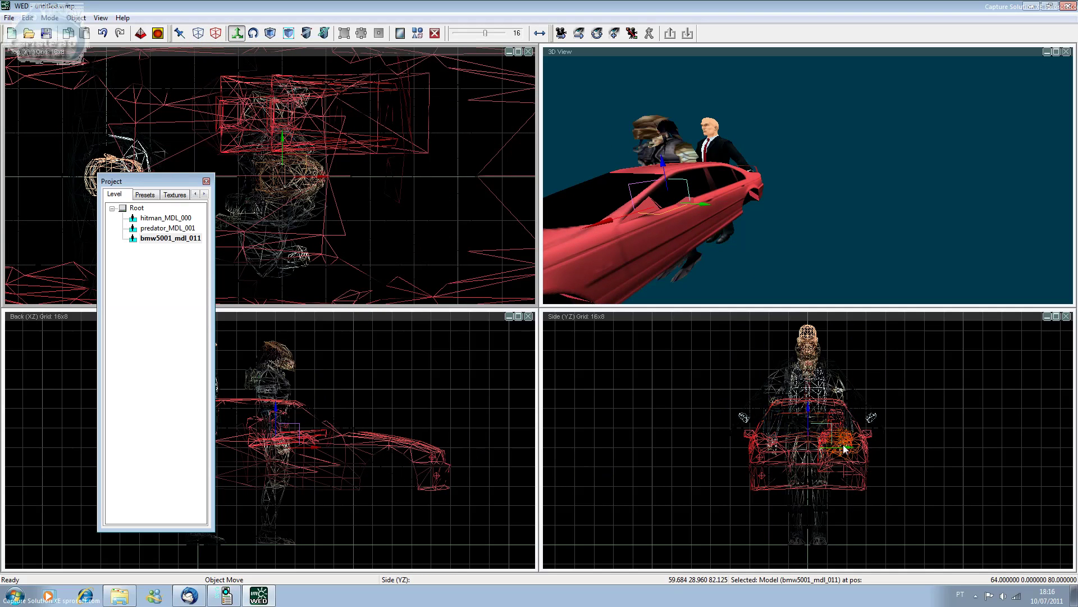
pyautogui.moveTo(845, 447); pyautogui.dragTo(728, 447)
pyautogui.moveTo(692, 407); pyautogui.dragTo(671, 406)
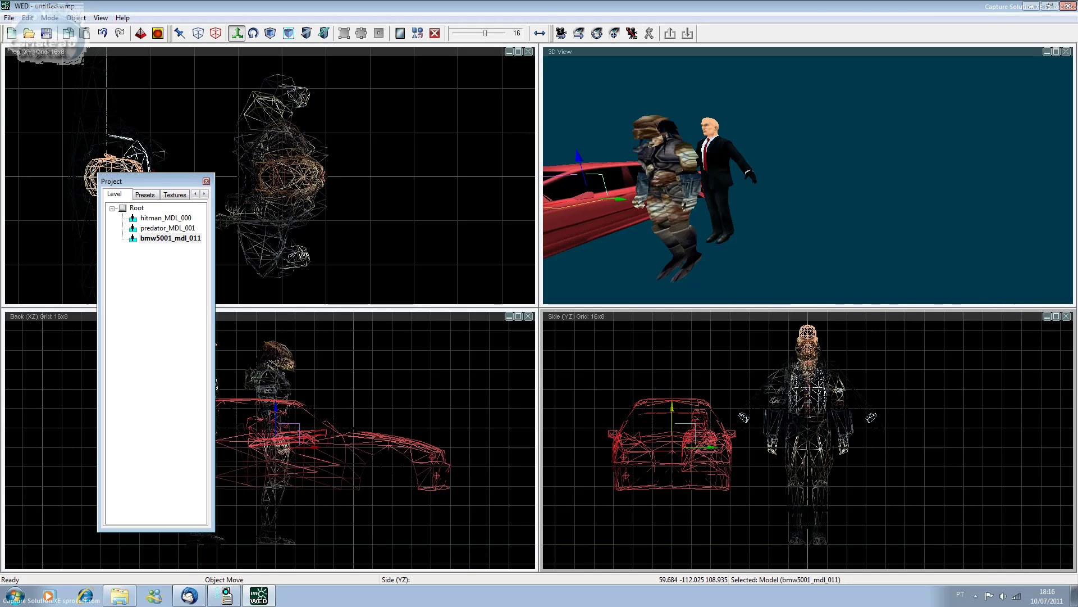
# Deselect the car and orbit the 3D view to examine it beside the two characters.
pyautogui.moveTo(584, 168); pyautogui.dragTo(587, 193)
pyautogui.moveTo(634, 260); pyautogui.dragTo(636, 191)
pyautogui.click(635, 190)
pyautogui.click(725, 248)
pyautogui.click(898, 260)
pyautogui.moveTo(674, 161)
pyautogui.mouseDown()
pyautogui.moveTo(676, 179)
pyautogui.moveTo(674, 144)
pyautogui.mouseUp()
# Restore the maximized WED window to its smaller size and place the floating Project window beside it.
pyautogui.moveTo(174, 179); pyautogui.dragTo(467, 178)
pyautogui.click(1050, 6)
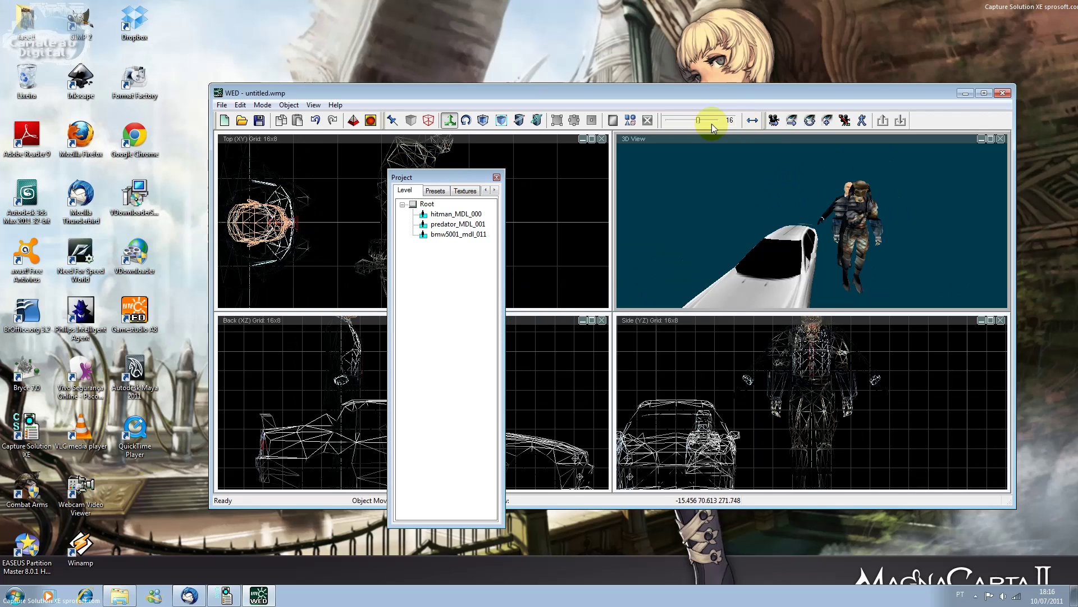
pyautogui.moveTo(440, 175); pyautogui.dragTo(113, 189)
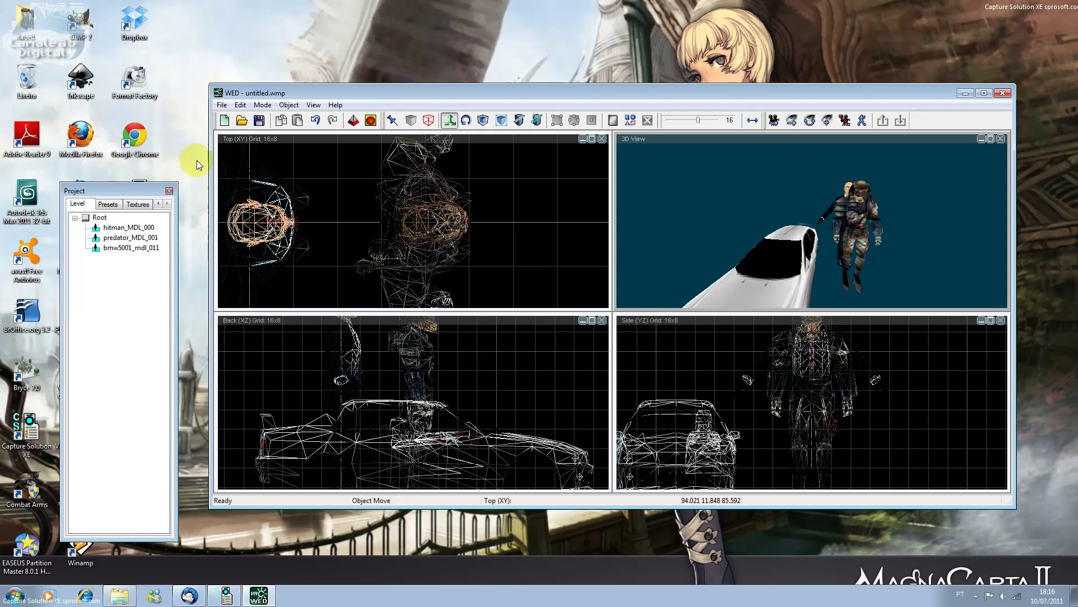
# Discard the untitled level, open the teste3 level from the work folder, and look around its textured room in the 3D view.
pyautogui.click(225, 121)
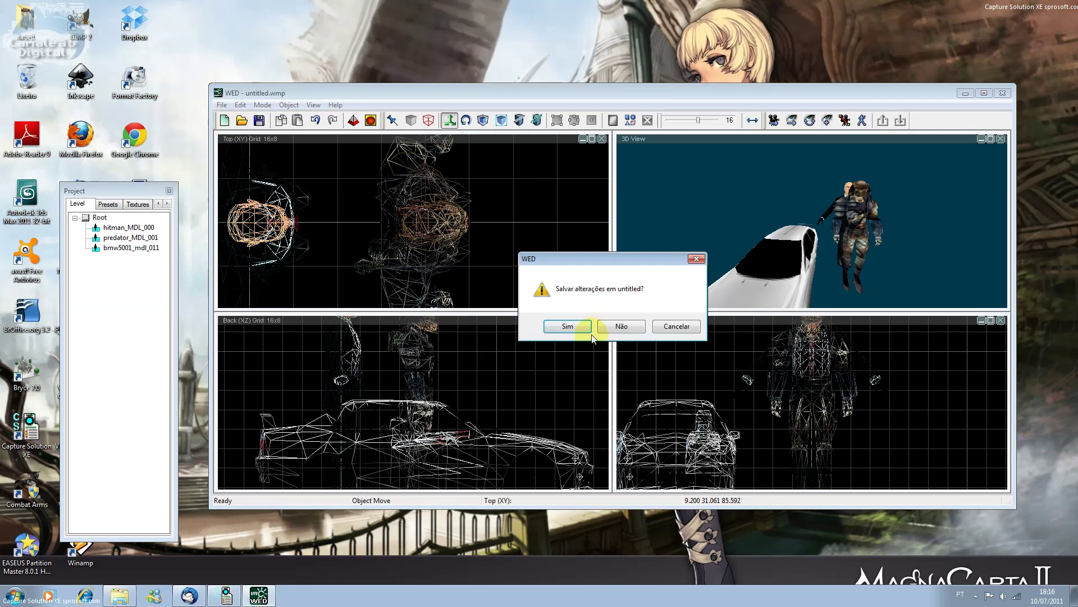
pyautogui.click(607, 327)
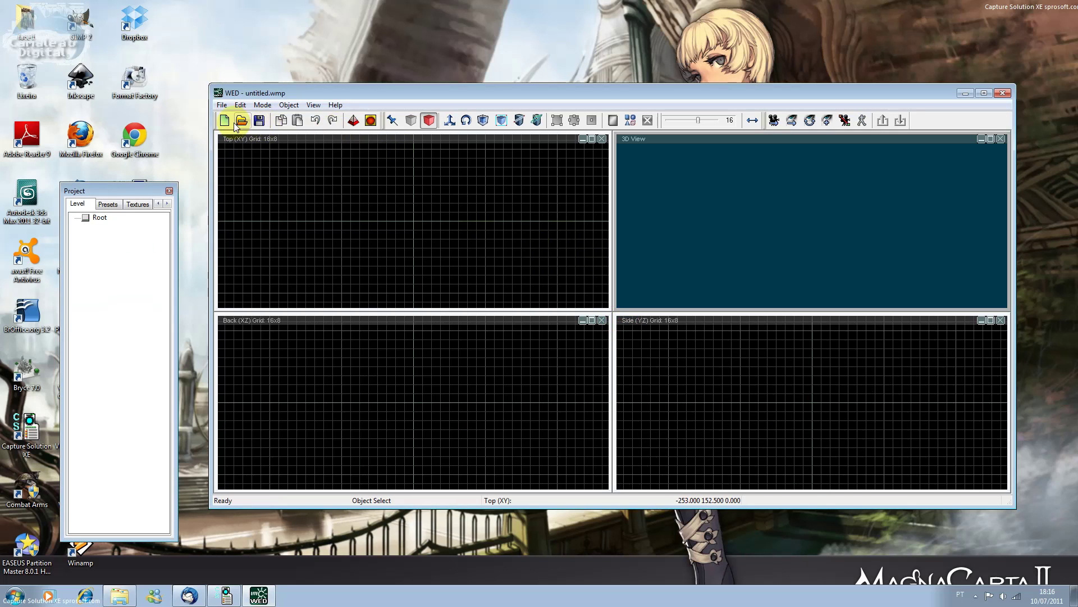
pyautogui.click(242, 120)
pyautogui.click(533, 255)
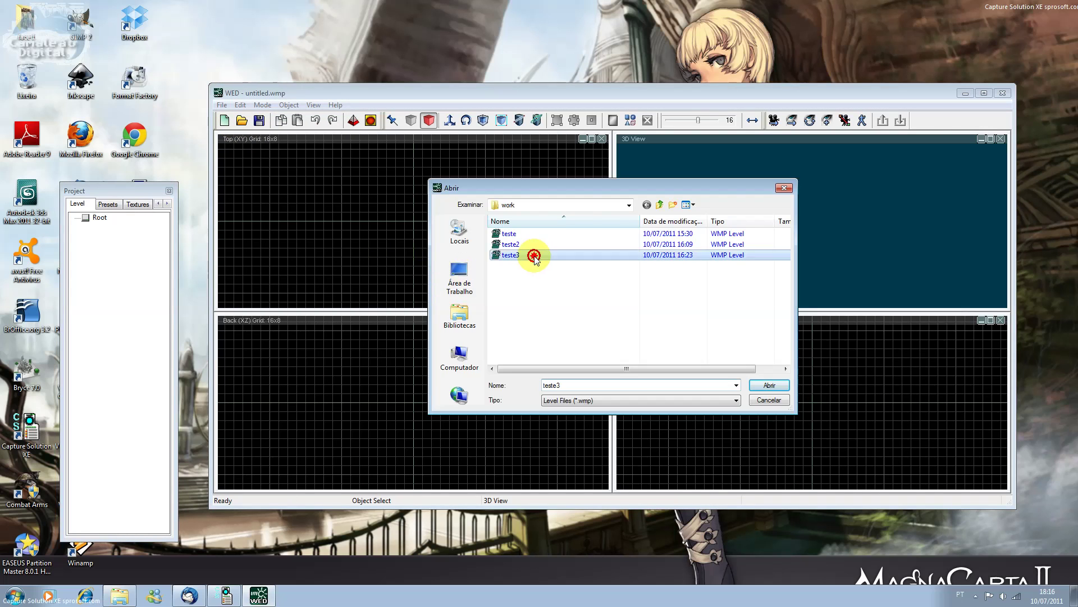
pyautogui.doubleClick(533, 255)
pyautogui.moveTo(742, 267); pyautogui.dragTo(733, 270)
pyautogui.click(792, 240)
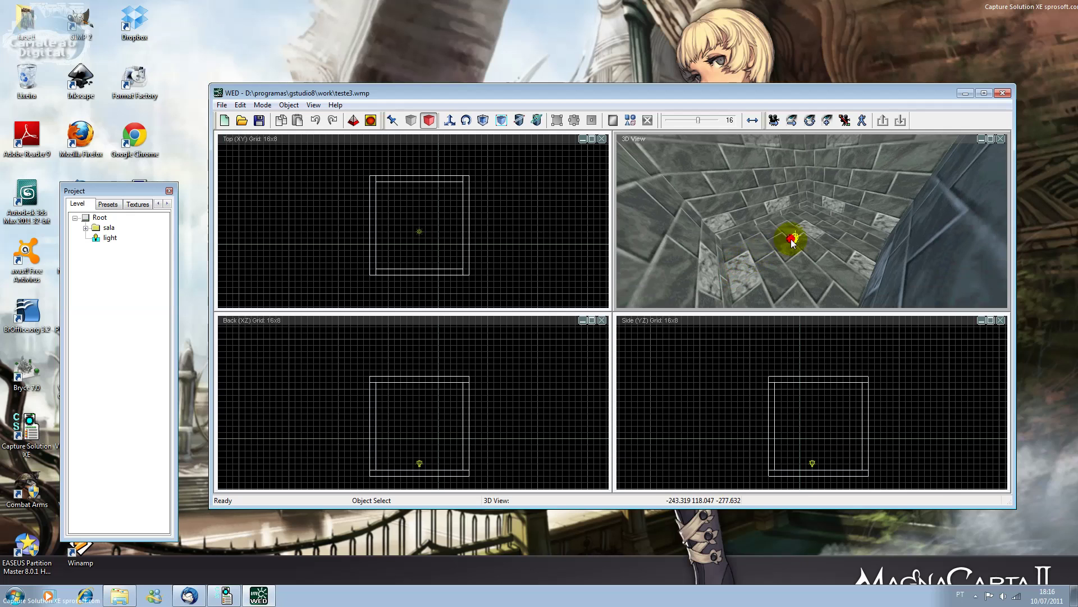
pyautogui.click(778, 251)
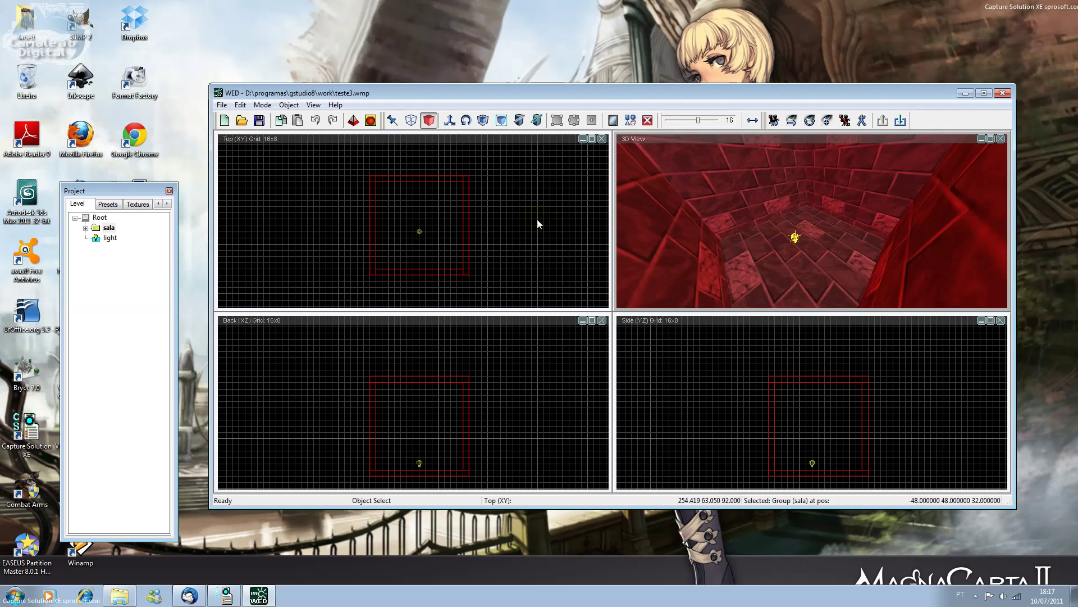
pyautogui.click(871, 233)
# Start a new empty level and load teste3 into it as a prefab.
pyautogui.click(227, 121)
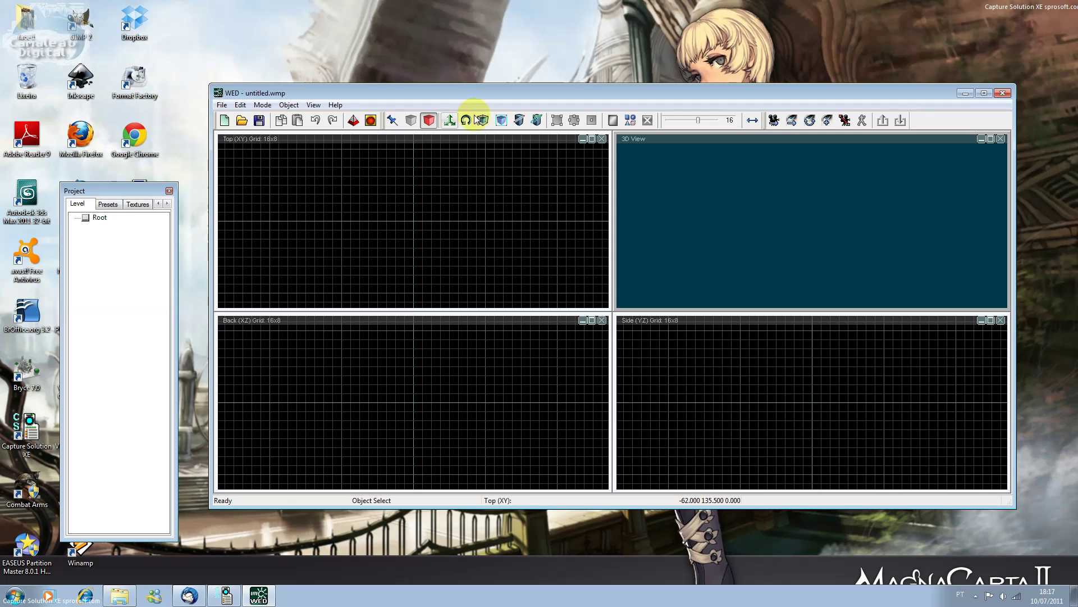
pyautogui.click(293, 107)
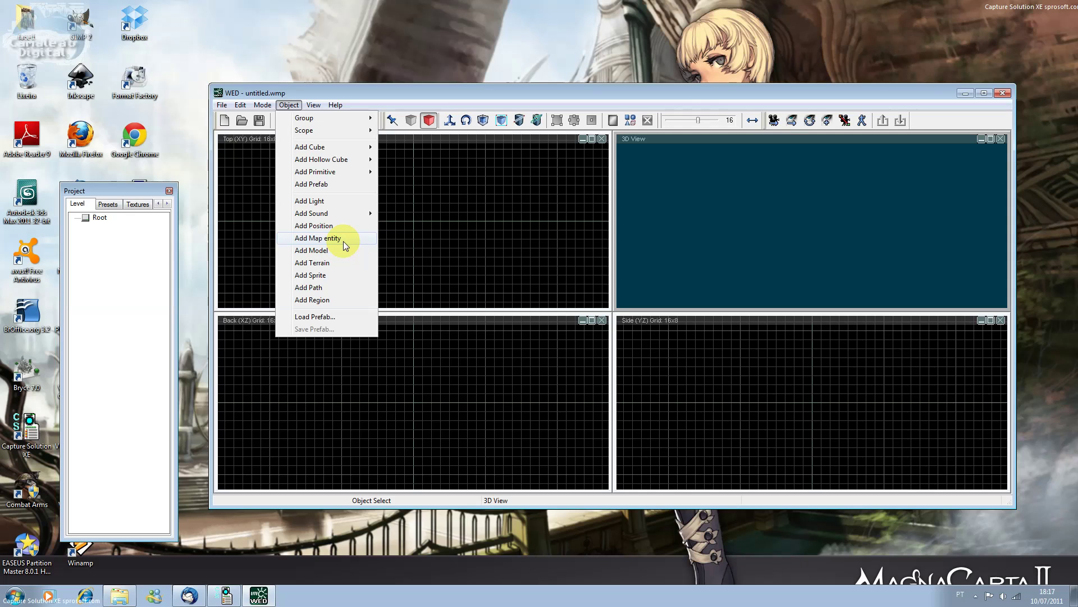
pyautogui.click(336, 318)
pyautogui.click(533, 257)
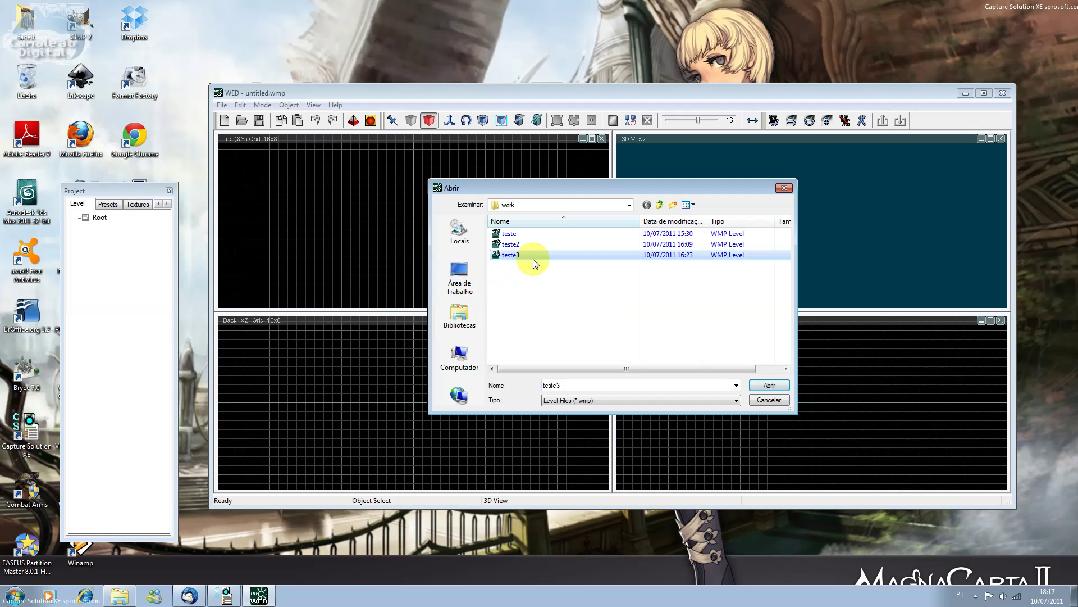
pyautogui.doubleClick(534, 257)
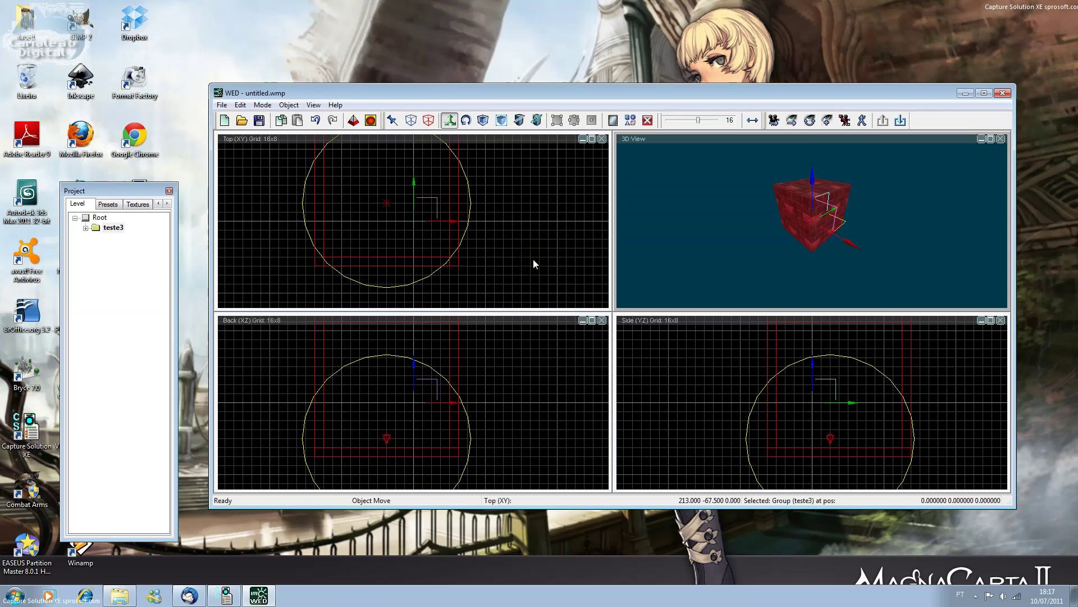
# Expand the teste3 group in the level tree to examine the objects it contains.
pyautogui.click(750, 246)
pyautogui.click(389, 206)
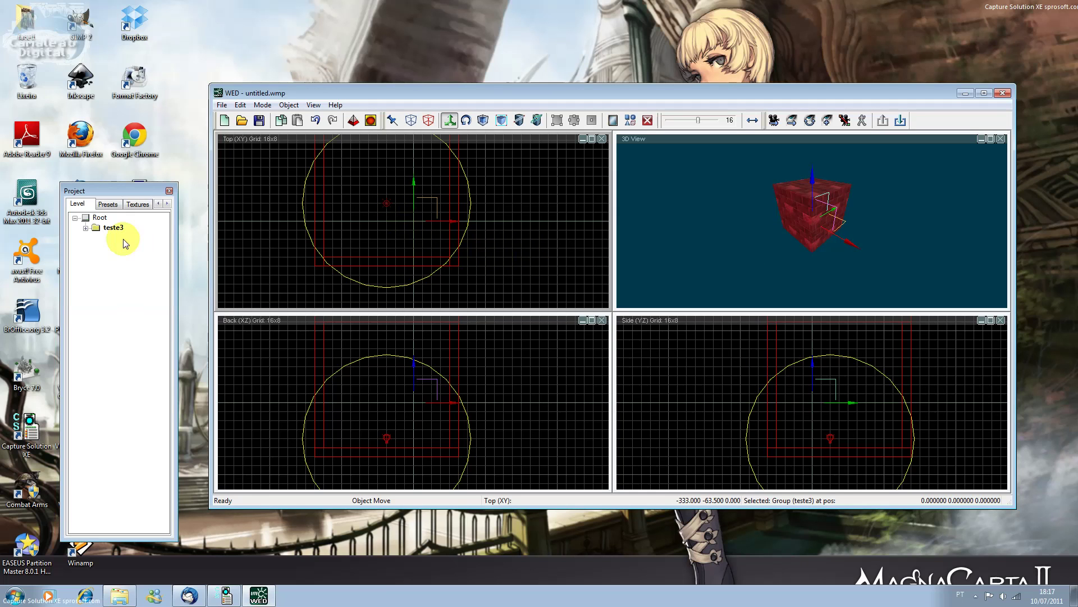
pyautogui.click(86, 228)
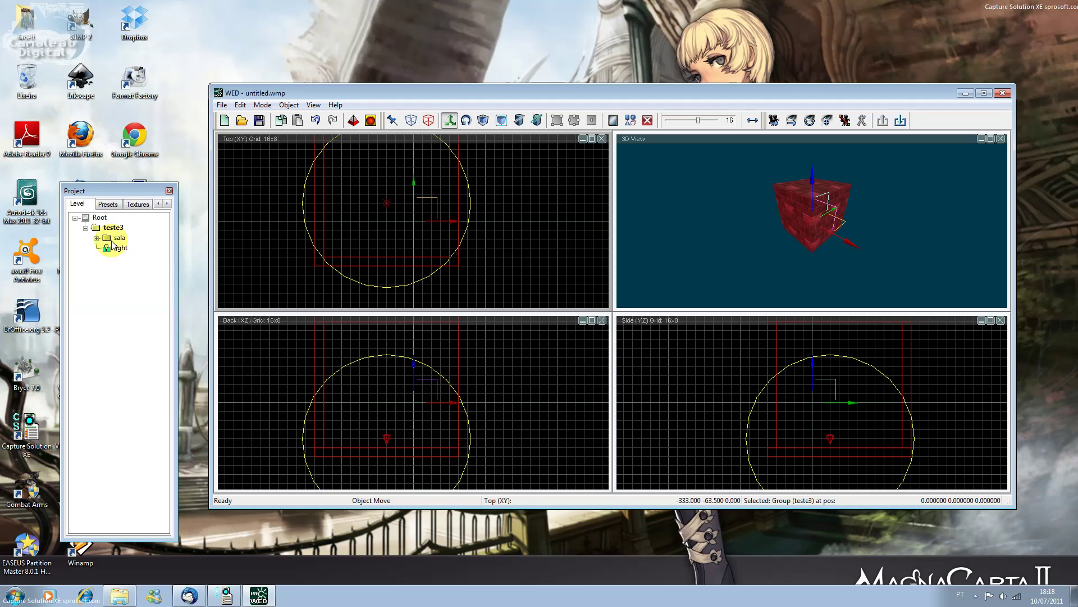
pyautogui.click(216, 596)
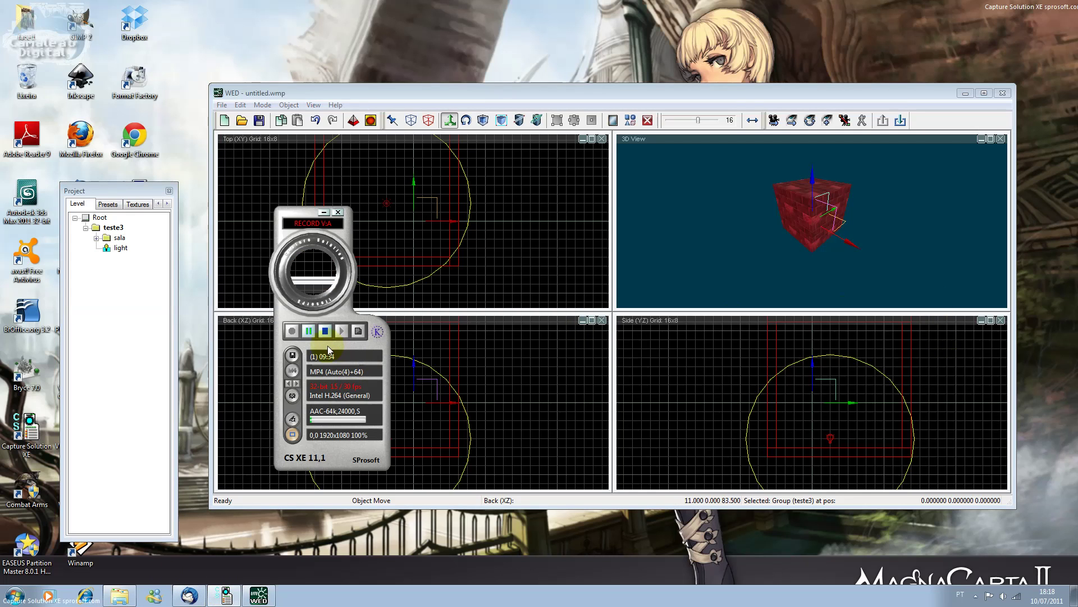
pyautogui.click(308, 331)
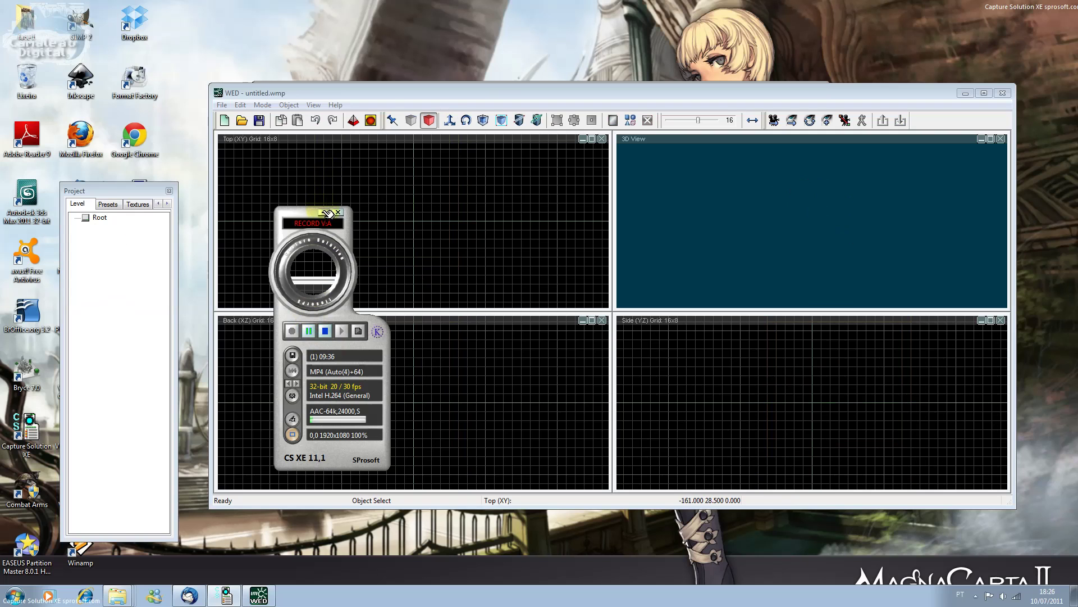
pyautogui.click(328, 213)
# Open the littlecity level from the work folder and dismiss the missing rgames.wad message.
pyautogui.click(241, 121)
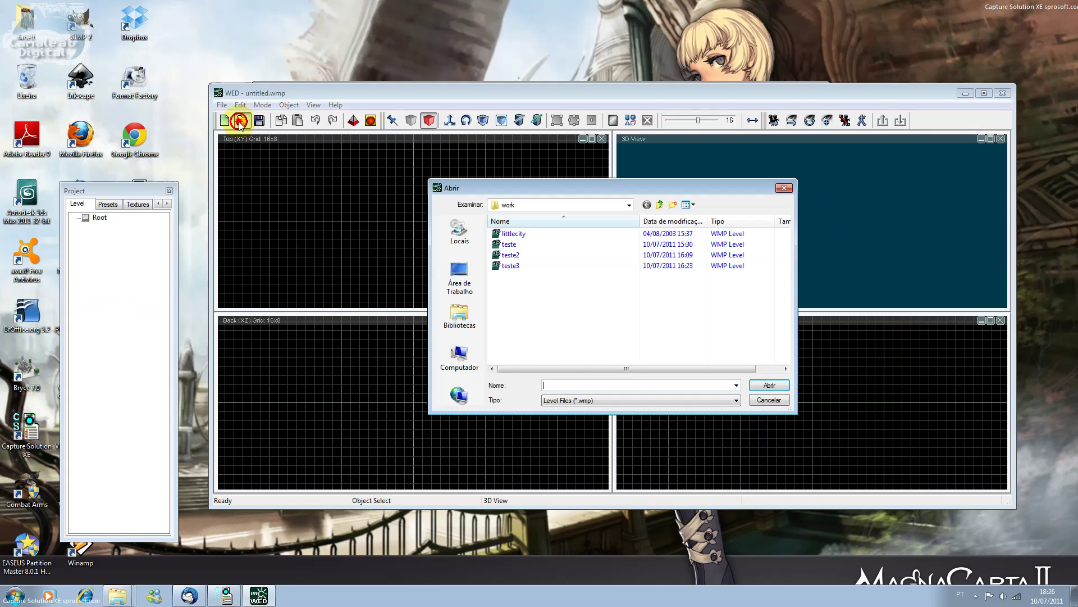
pyautogui.click(511, 234)
pyautogui.doubleClick(534, 233)
pyautogui.click(702, 329)
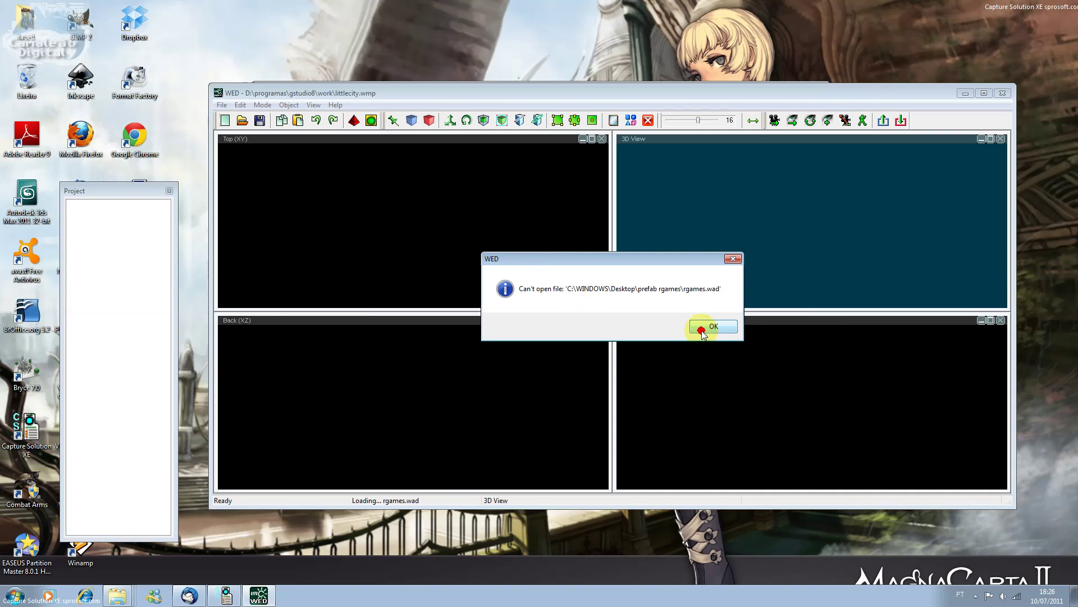
# Fit all views to the whole littlecity level by centring them on its Root entry.
pyautogui.moveTo(446, 263); pyautogui.dragTo(535, 264, button='right')
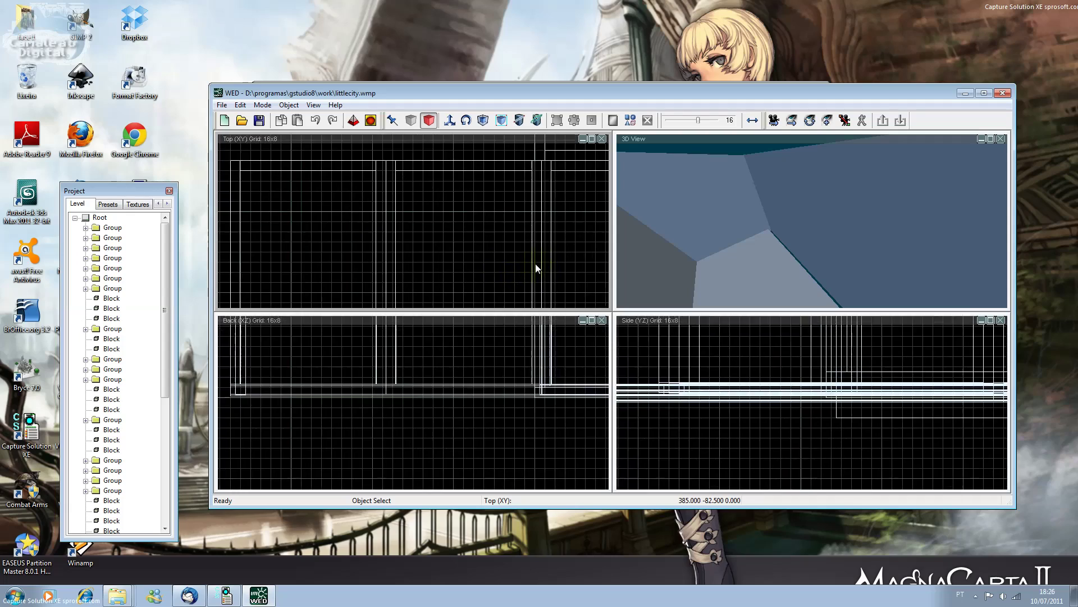
pyautogui.scroll(-8, 535, 264)
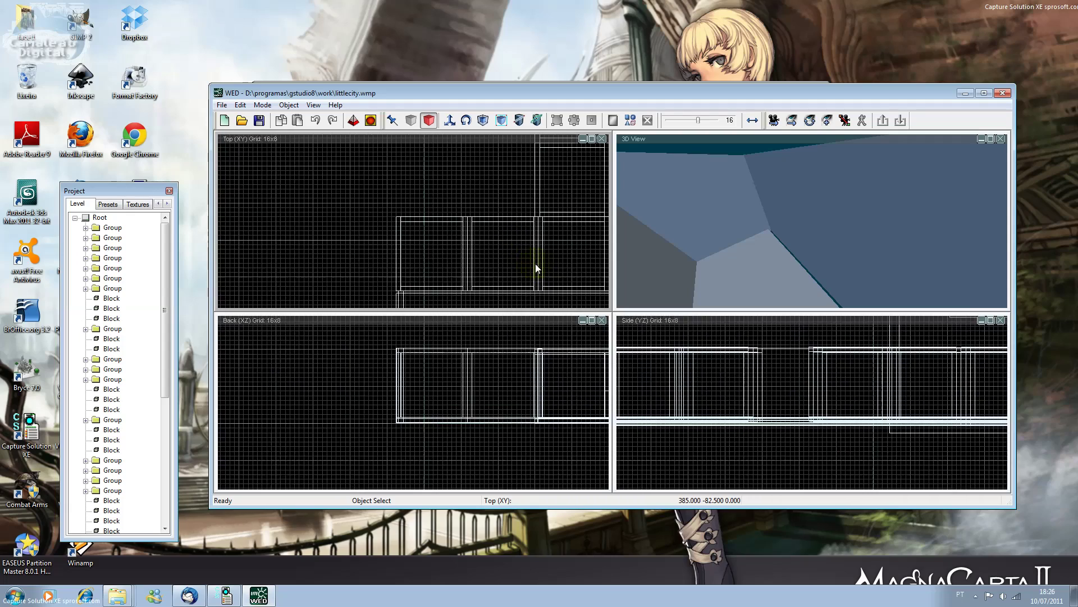
pyautogui.scroll(-1, 535, 264)
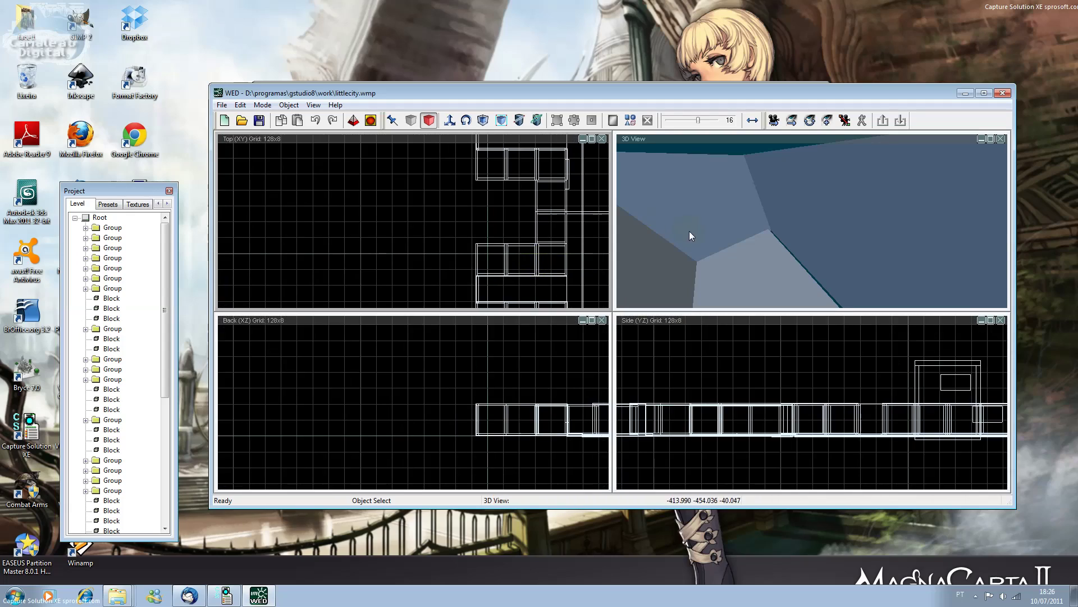
pyautogui.click(684, 228)
pyautogui.scroll(1, 161, 228)
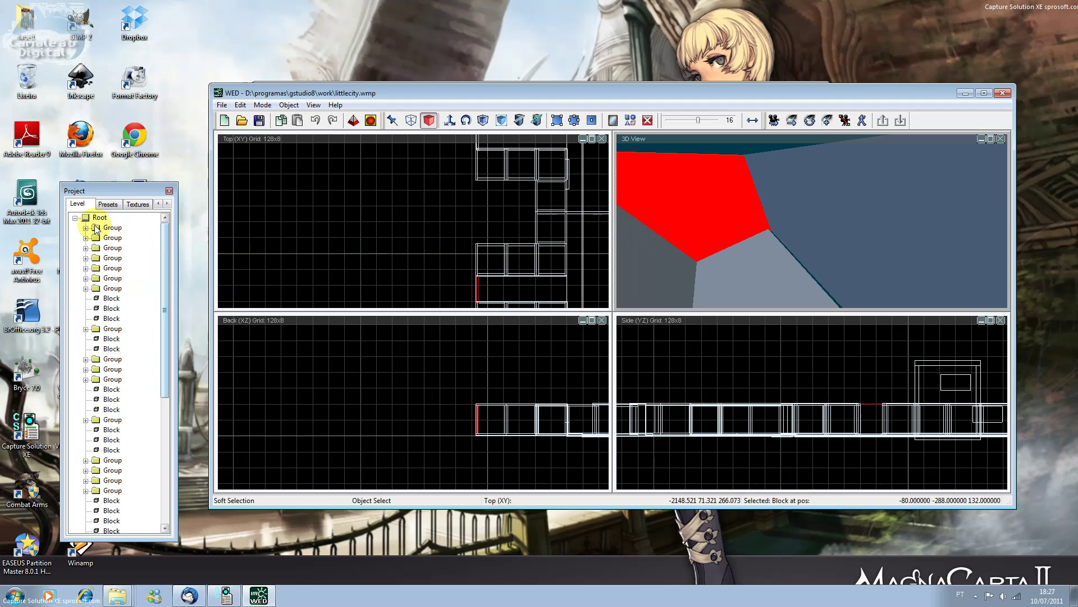
pyautogui.rightClick(92, 216)
pyautogui.click(108, 237)
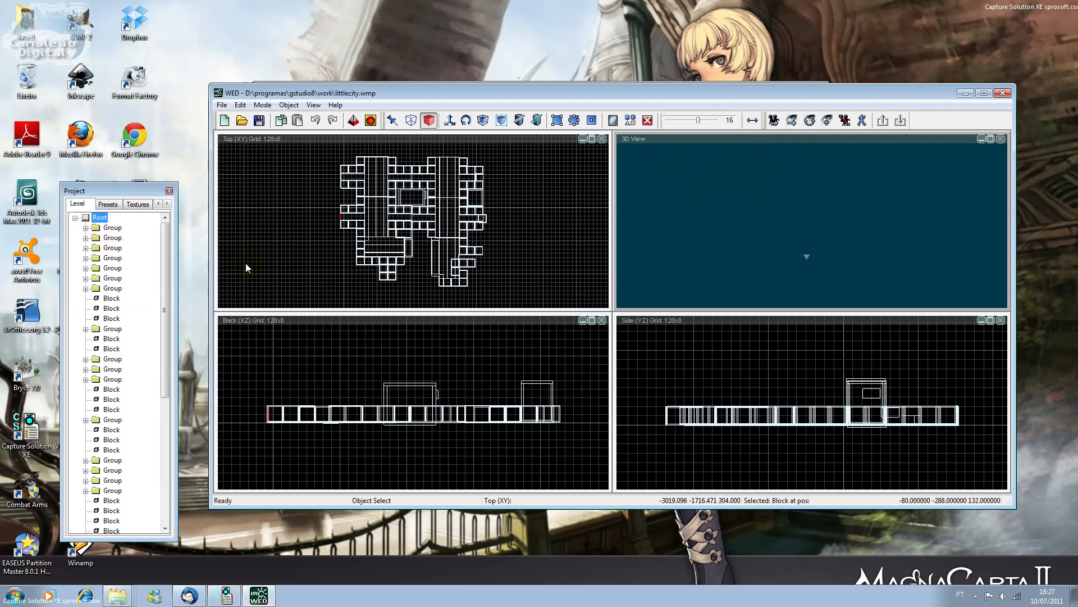
# Clear the block selection, maximize the top view, and examine the layout of littlecity's rooms and streets up close.
pyautogui.click(657, 342)
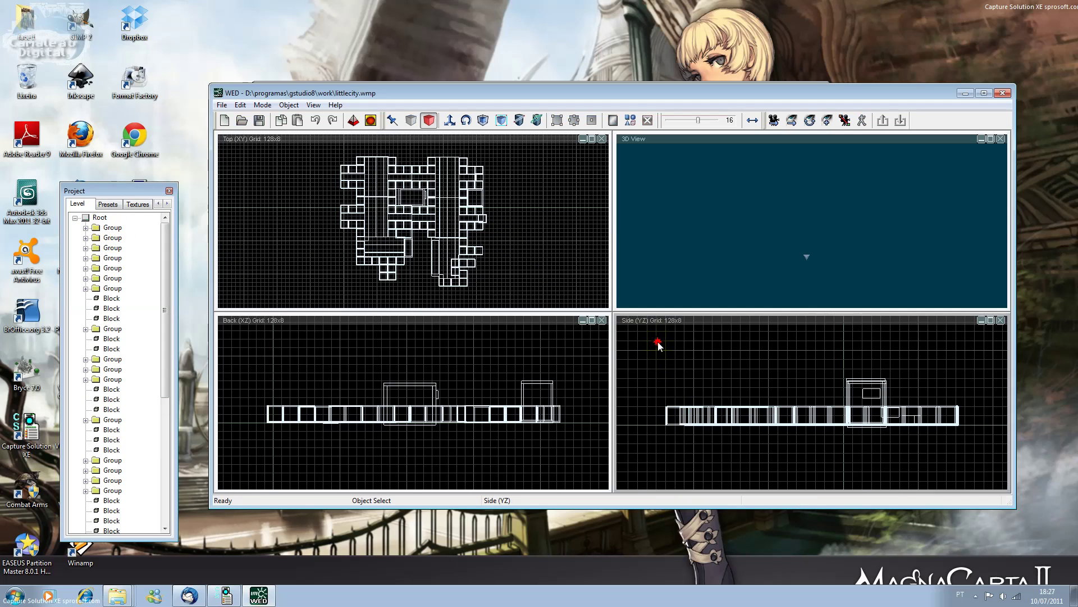
pyautogui.click(730, 209)
pyautogui.click(686, 410)
pyautogui.click(266, 225)
pyautogui.click(592, 139)
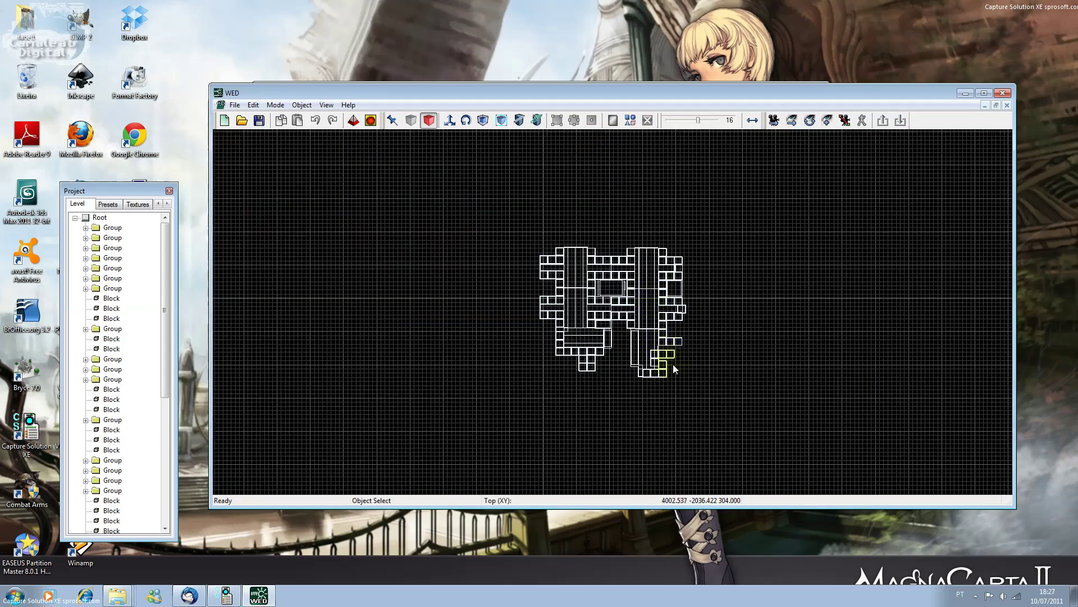
pyautogui.scroll(5, 667, 366)
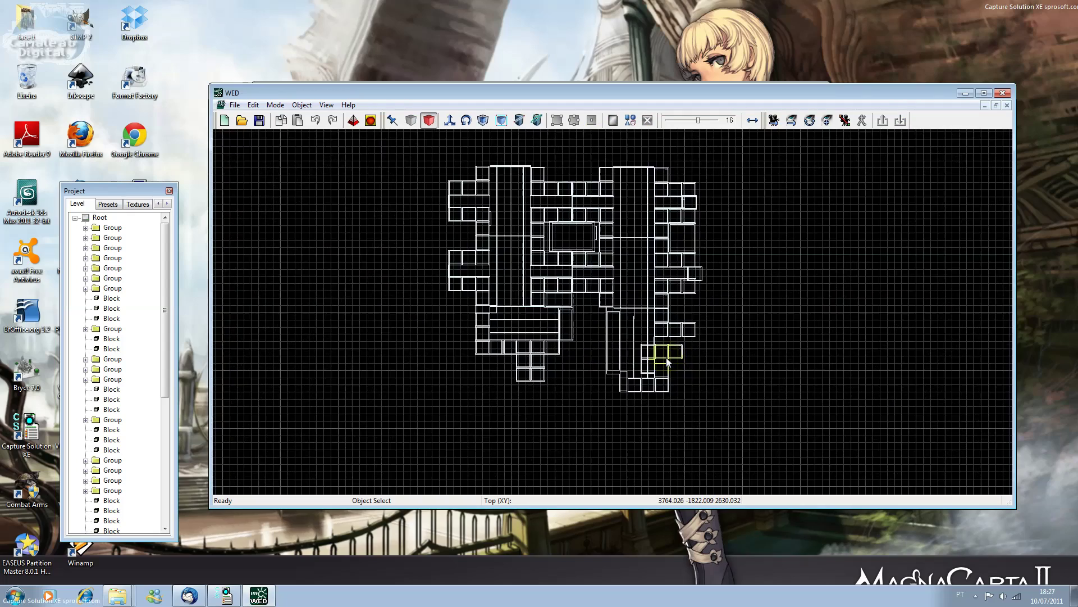
pyautogui.scroll(5, 668, 362)
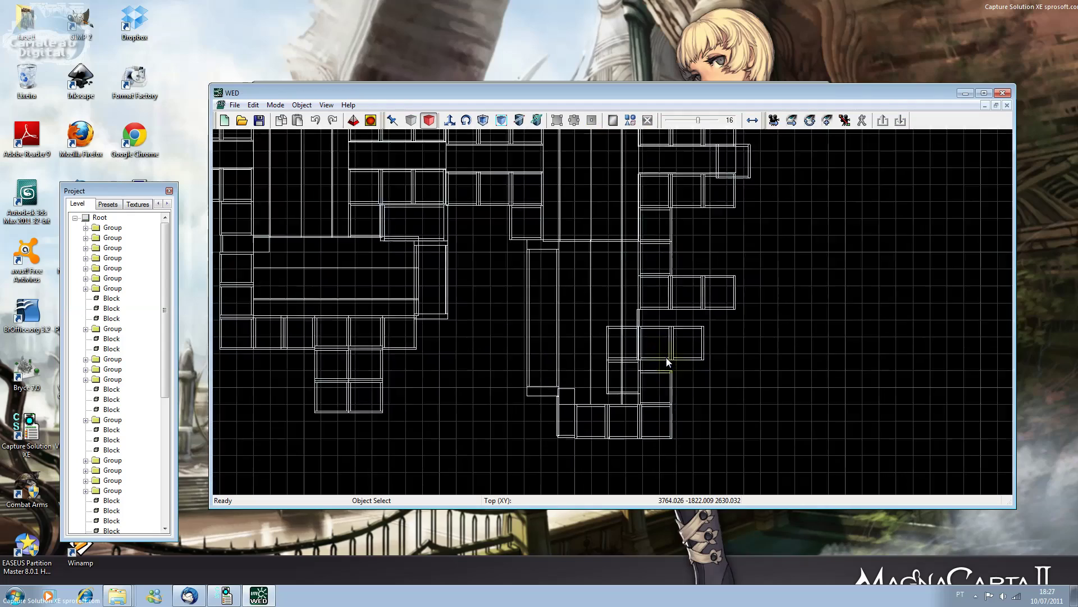
pyautogui.scroll(6, 668, 362)
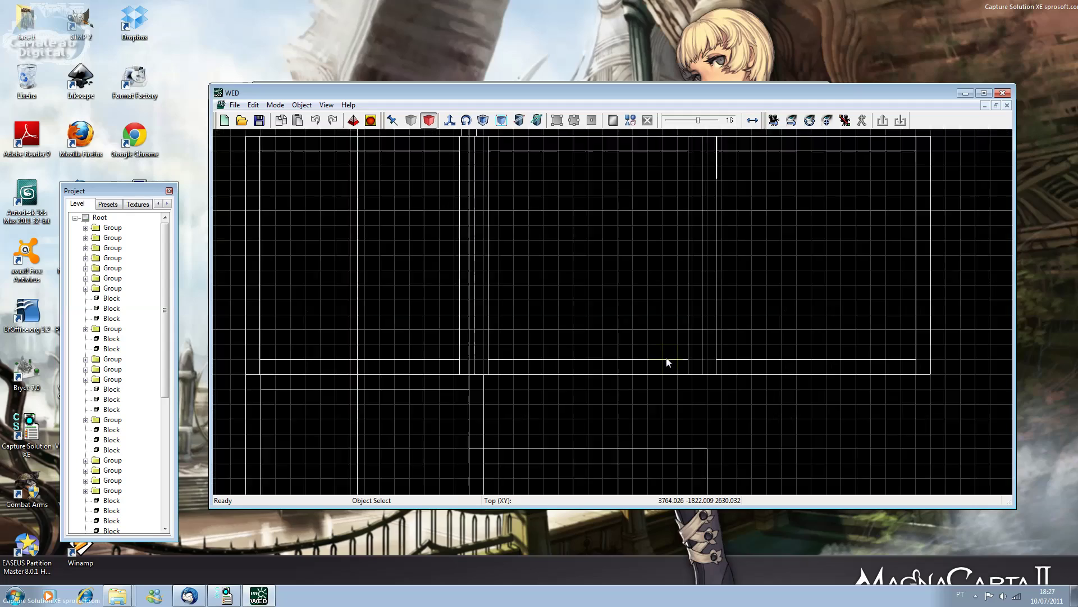
pyautogui.scroll(-5, 659, 361)
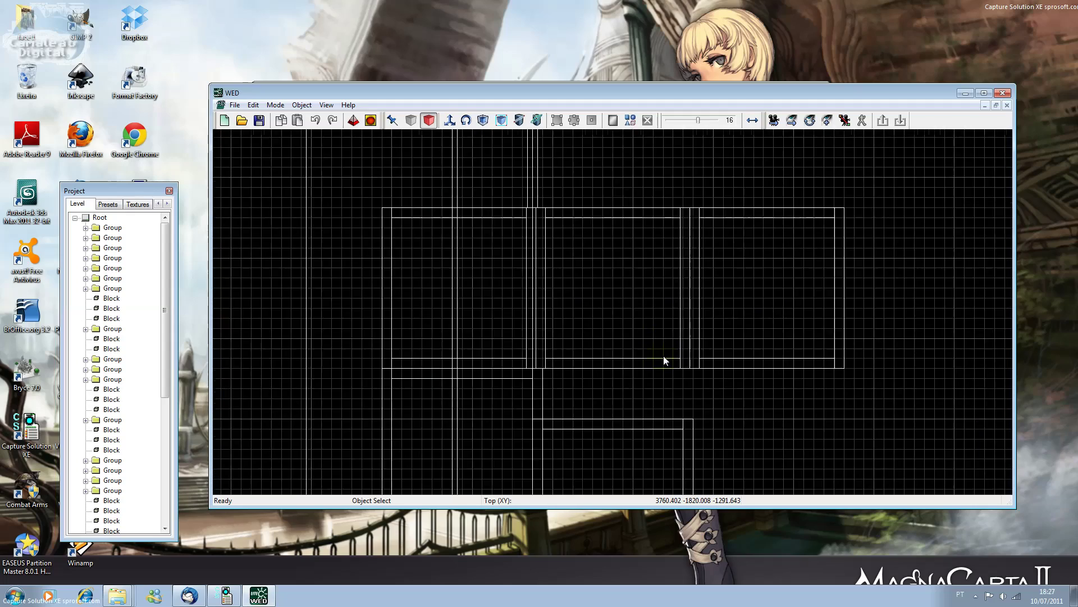
pyautogui.scroll(-3, 654, 358)
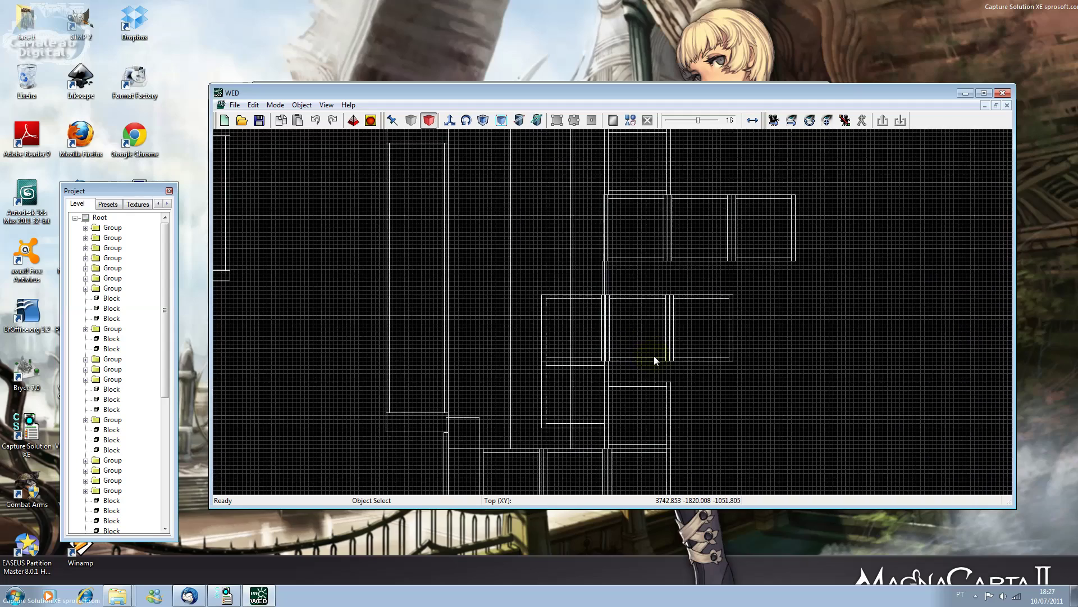
# Examine the remaining rooms and streets in littlecity's maximized top view and restore the four-view layout.
pyautogui.press('Right')
pyautogui.press('Right')
pyautogui.press('Down')
pyautogui.press('Down')
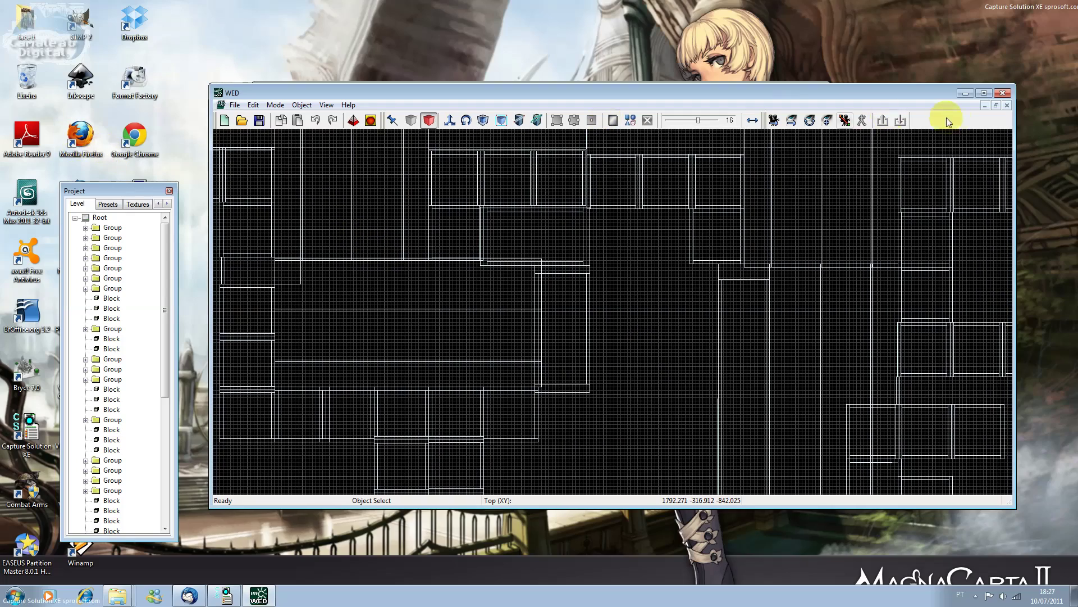
pyautogui.click(995, 106)
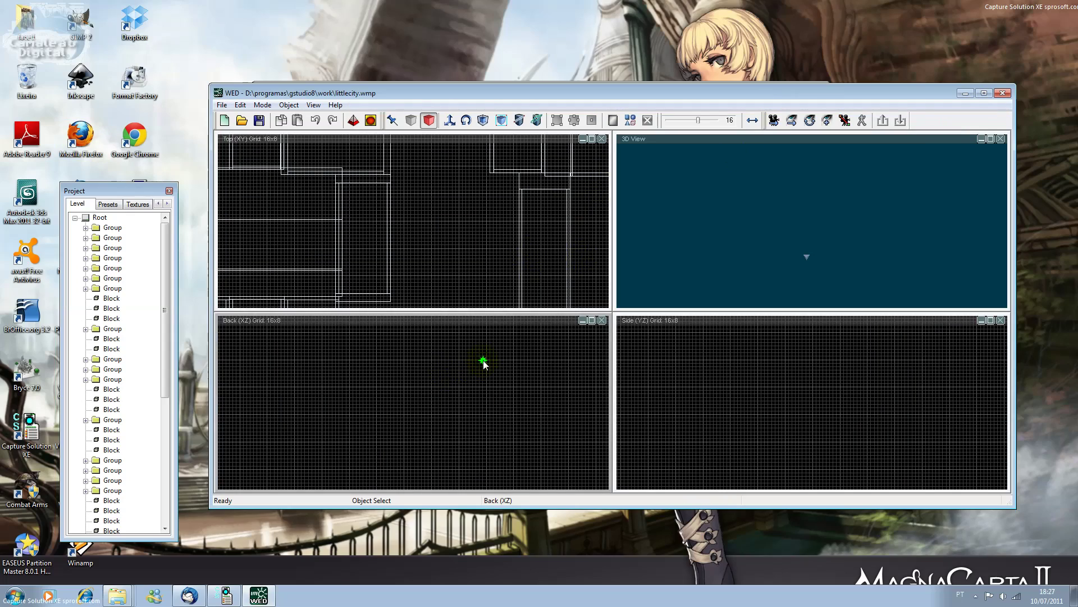
# Look for littlecity's geometry across the 3D and back views, widening the orthographic views to cover more of the level.
pyautogui.press('Right')
pyautogui.press('Right')
pyautogui.press('Left')
pyautogui.click(819, 223)
pyautogui.click(807, 257)
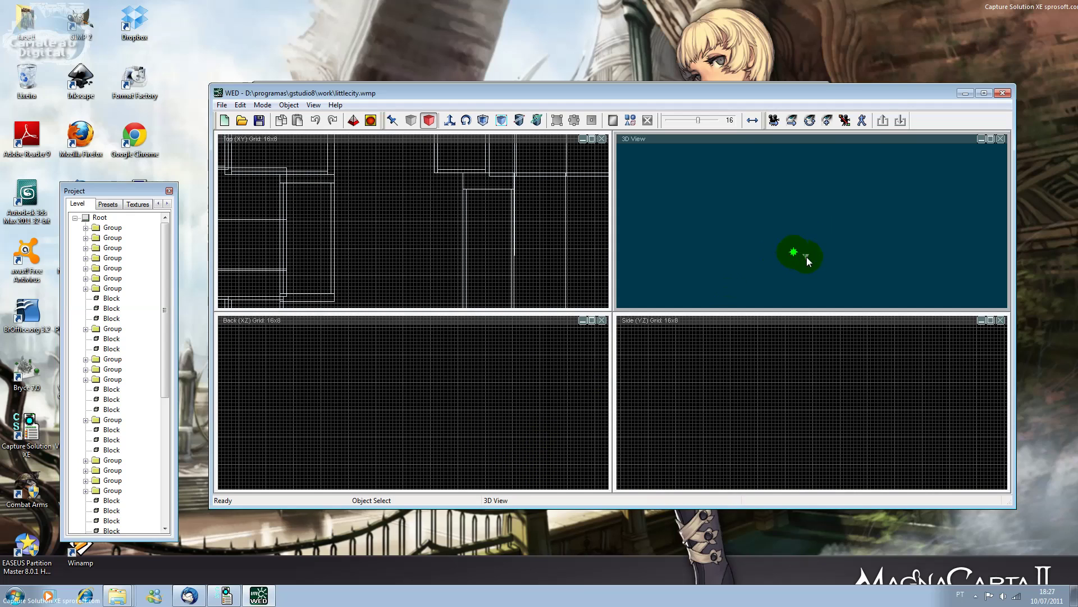
pyautogui.click(464, 365)
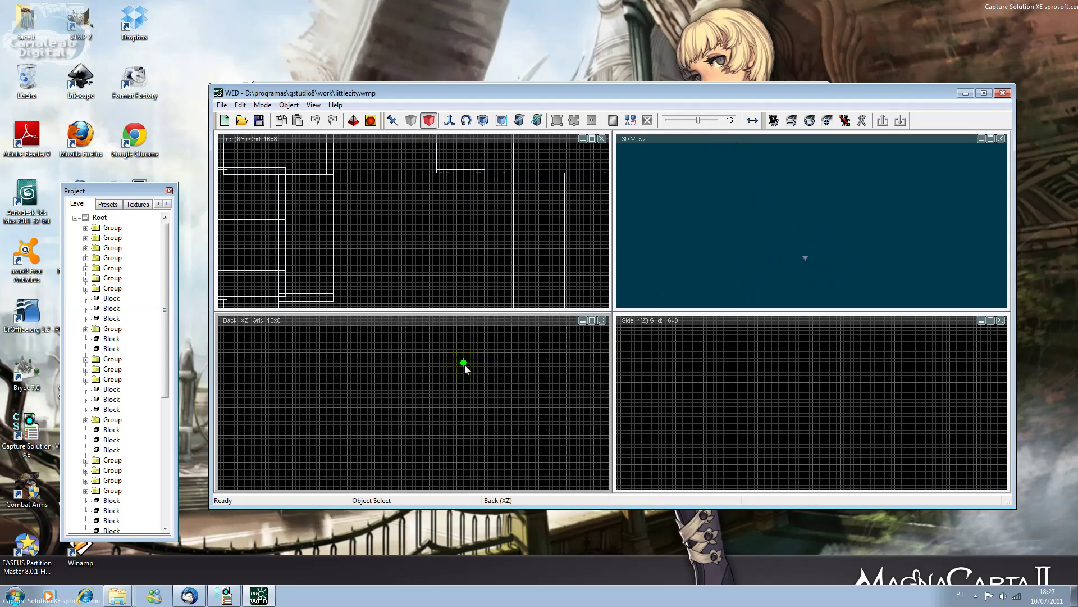
pyautogui.scroll(-6, 493, 381)
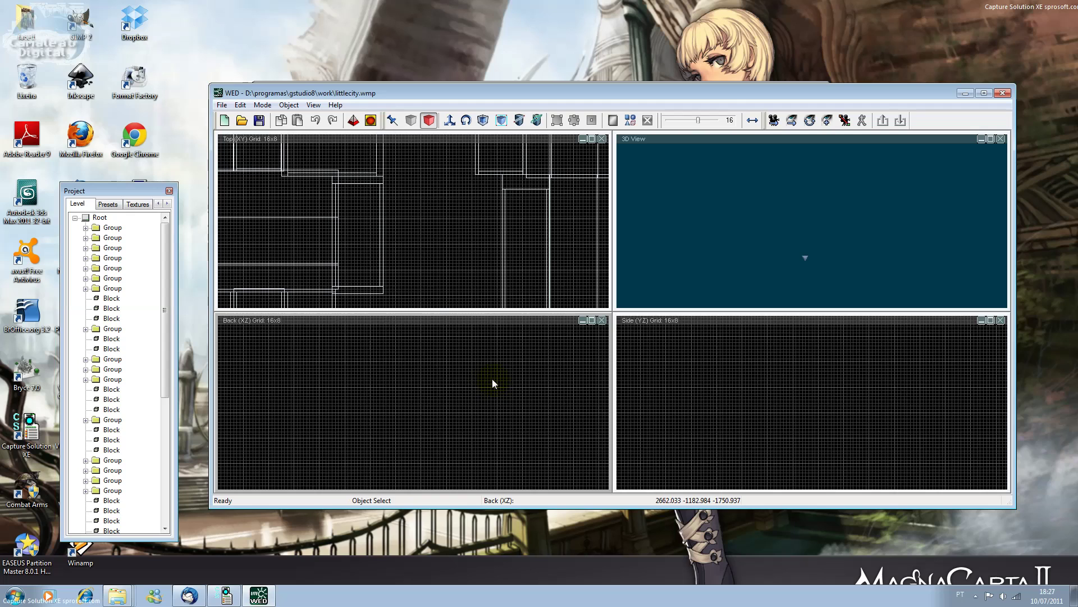
pyautogui.scroll(-4, 494, 382)
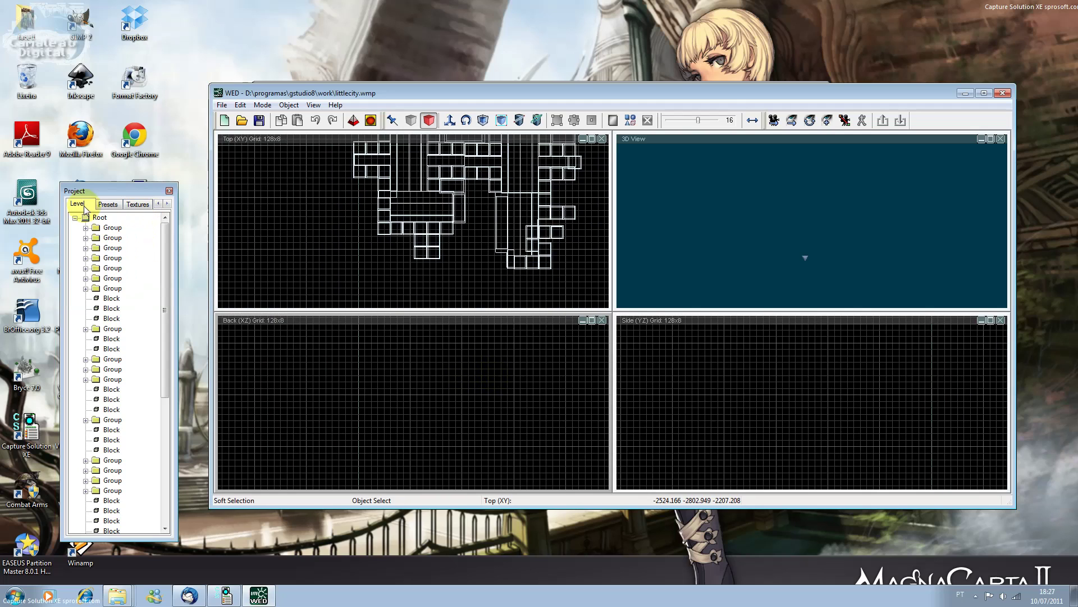
# Recentre the views on the level tree's Root entry to frame the entire littlecity layout.
pyautogui.rightClick(98, 227)
pyautogui.click(112, 239)
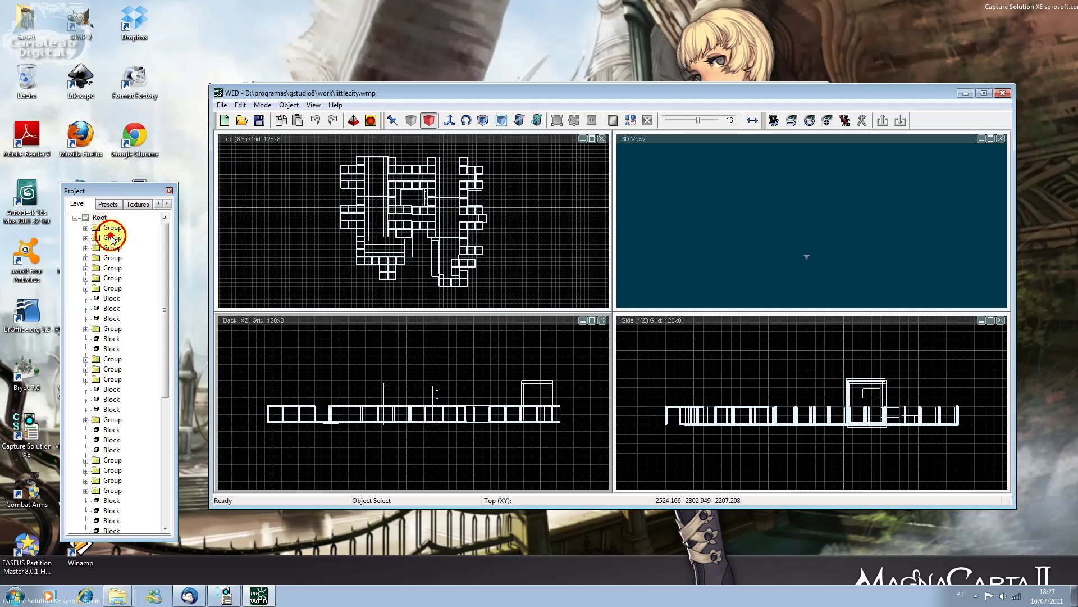
pyautogui.rightClick(459, 396)
pyautogui.press('Escape')
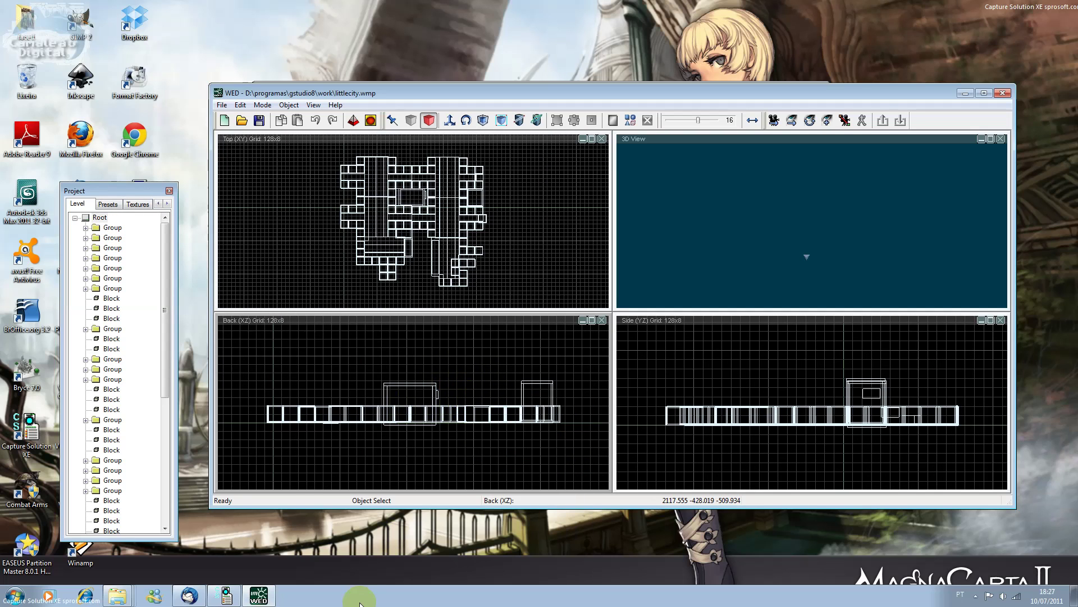
pyautogui.click(227, 596)
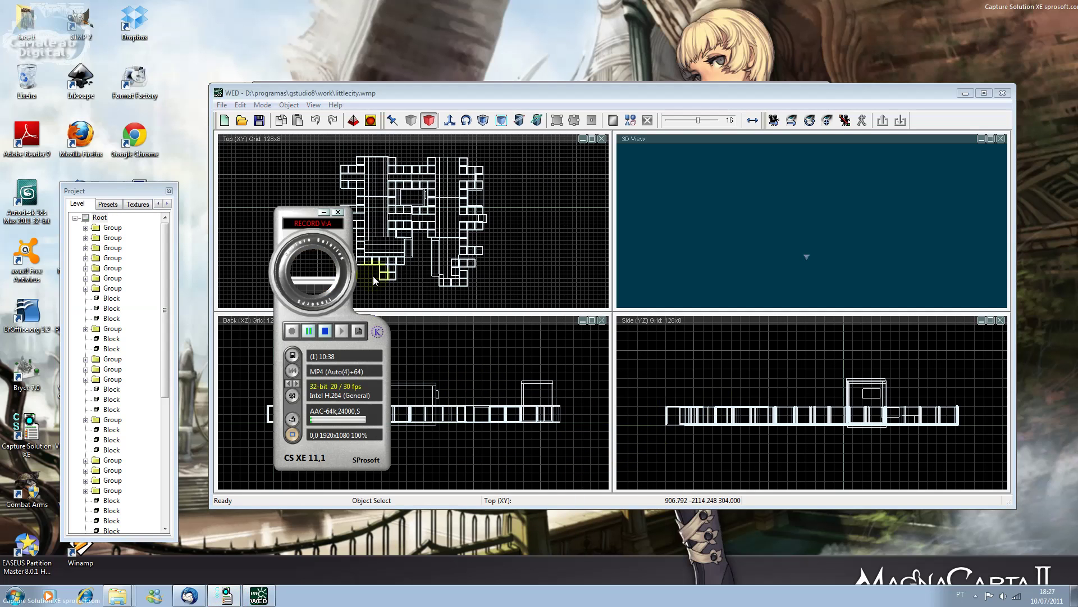